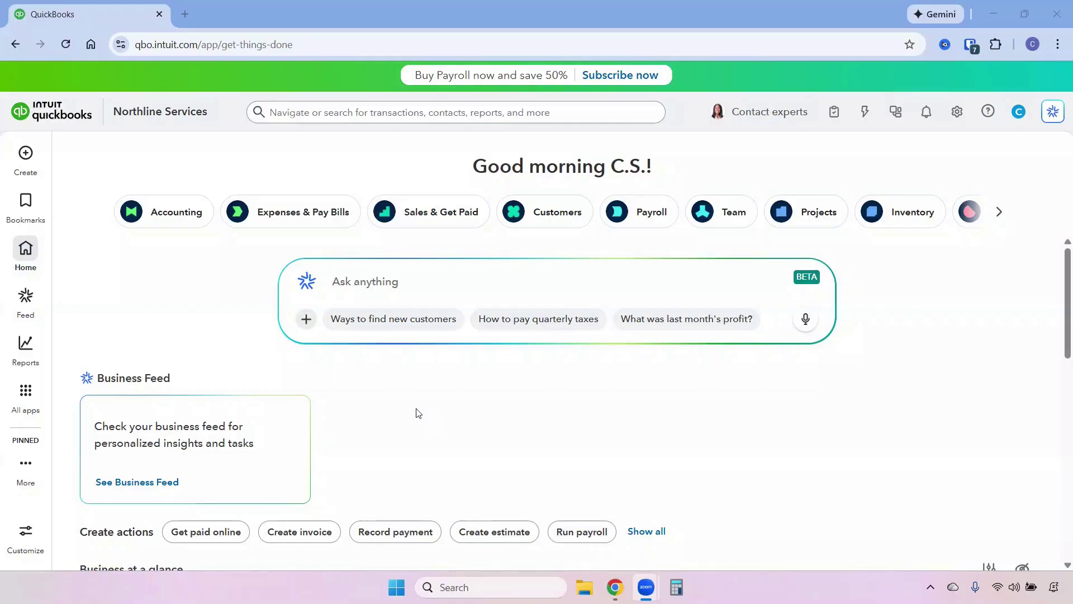
Step: Go to the Vendors list and start a new vendor
left_click(26, 391)
mouse_move(139, 232)
left_click(256, 291)
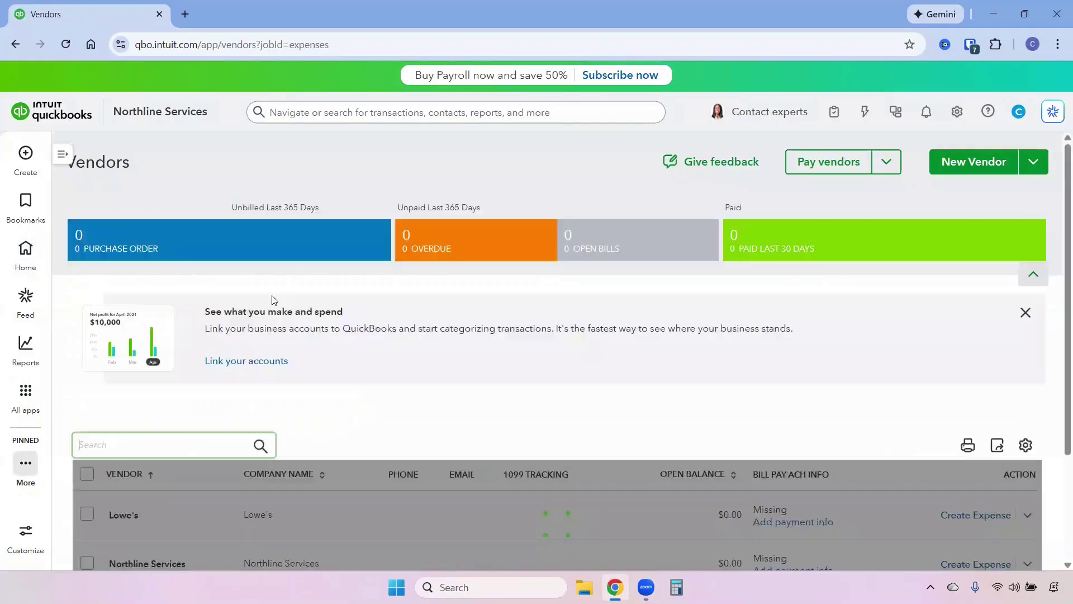
left_click(971, 162)
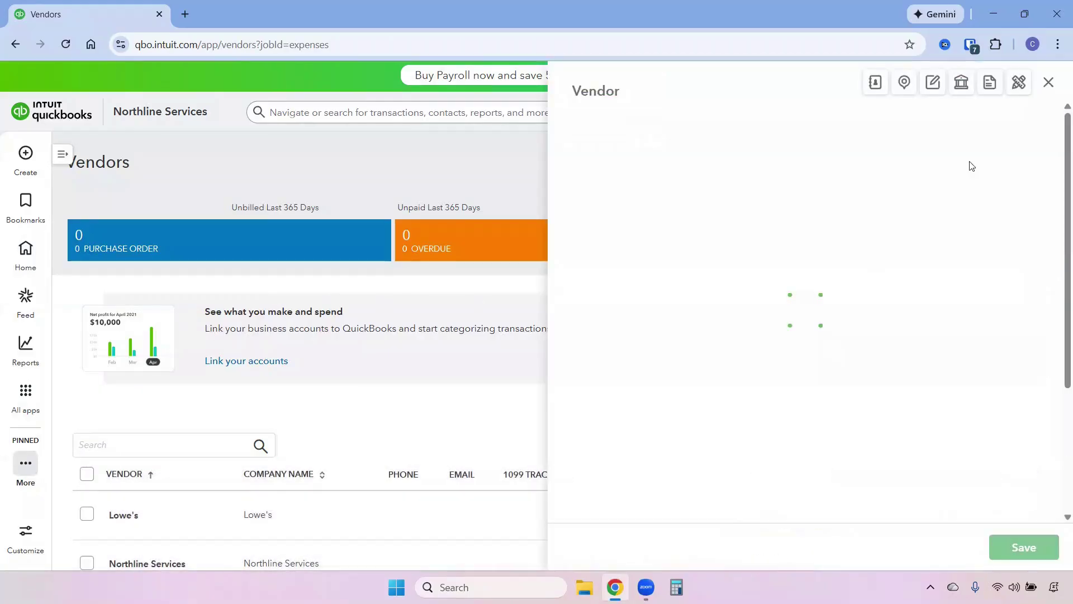
Step: Enter the vendor's first and last name, with a (V) suffix on the display name but not the check name
left_click(729, 251)
key("Tab")
key("Tab")
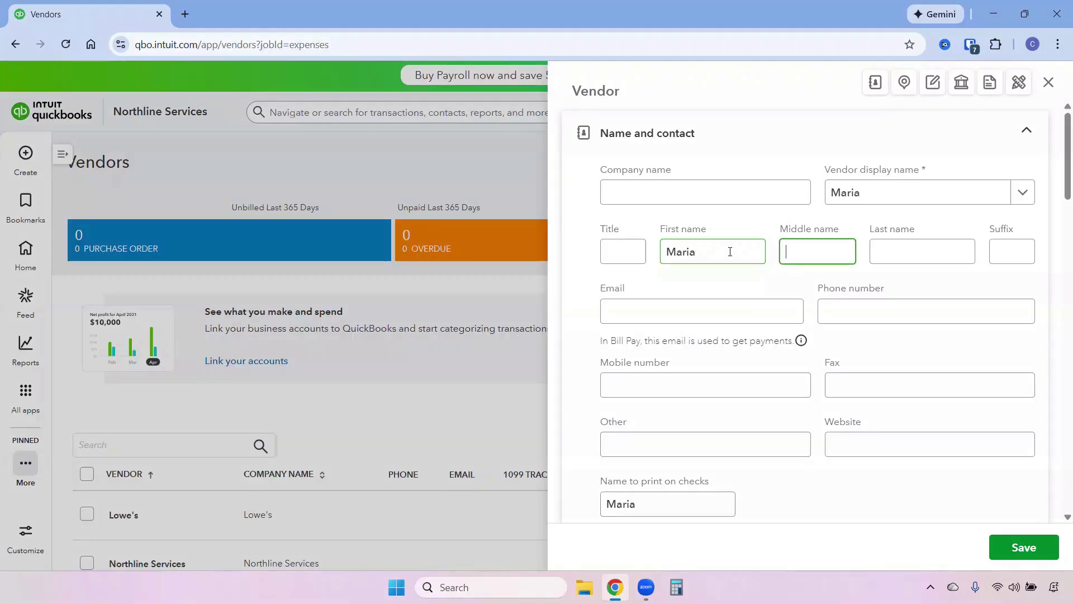
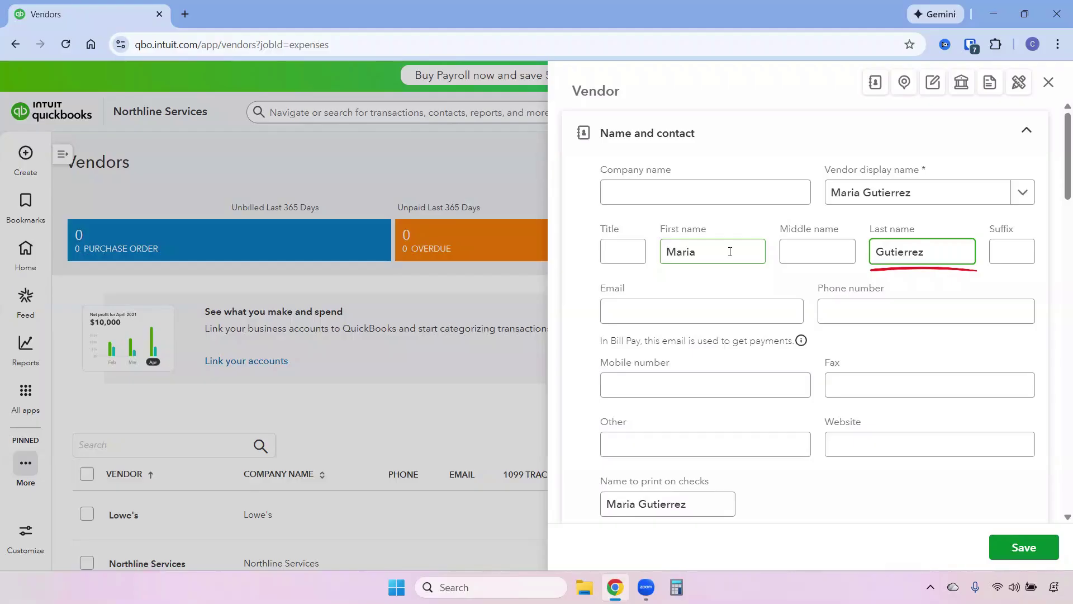
type(" (V")
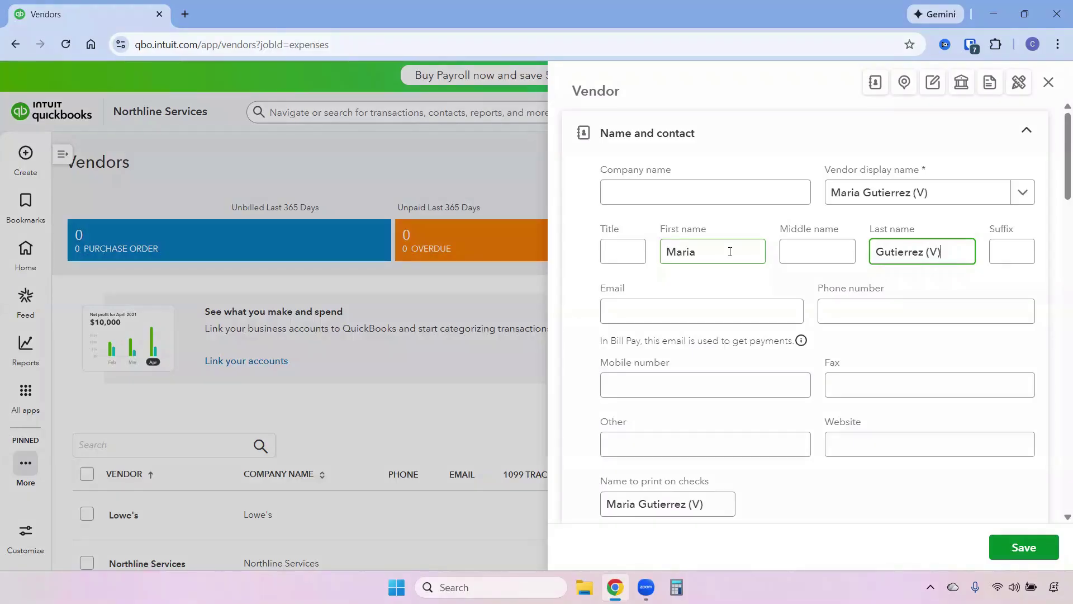
left_click(715, 505)
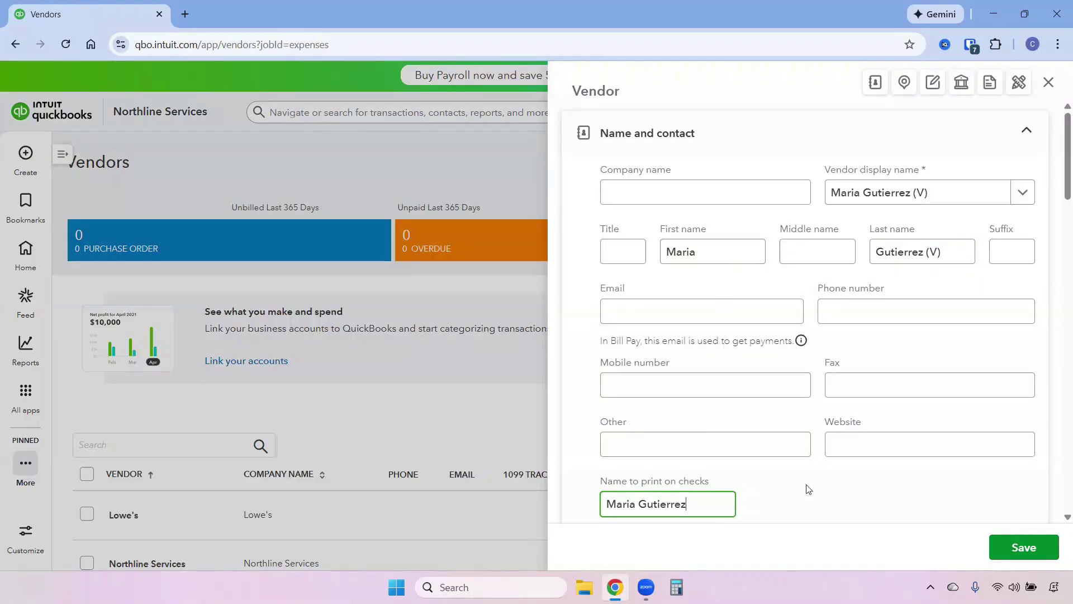
scroll(806, 489, "down", 2)
Step: Save the vendor, then create a new bill from the vendor's page
left_click(1028, 538)
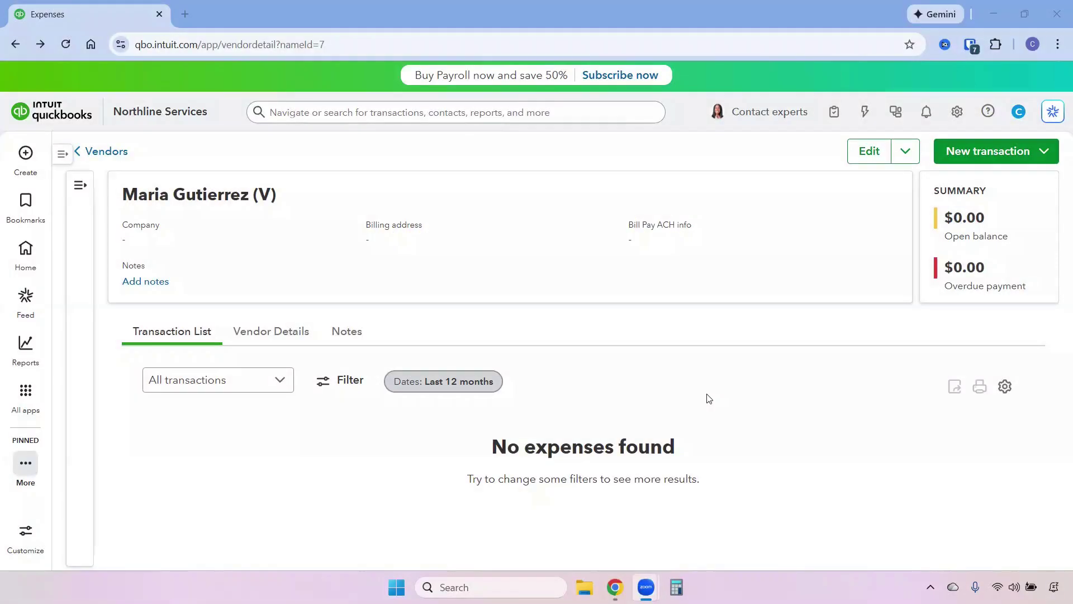
left_click(1050, 161)
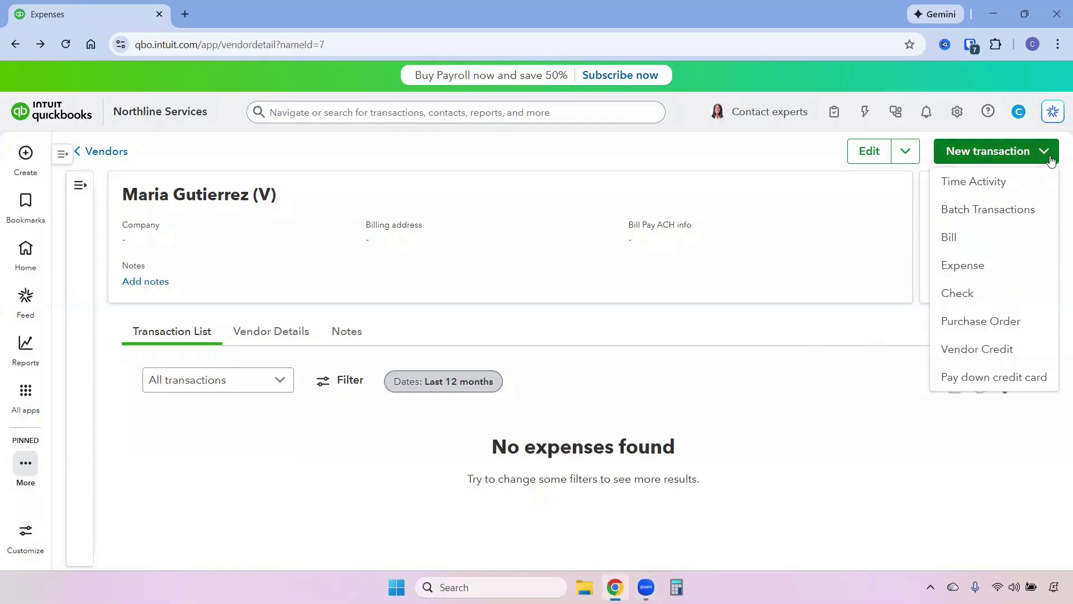
left_click(951, 238)
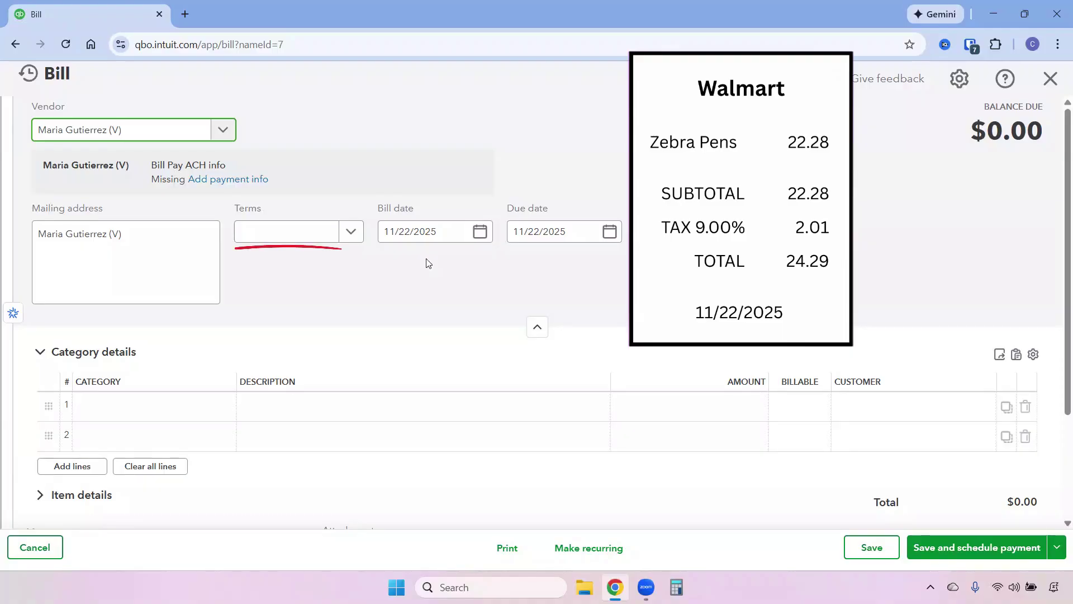
Step: Use Net 15 terms and add an Office Supplies category line described 'Pens' for 24.29
left_click(357, 239)
left_click(267, 313)
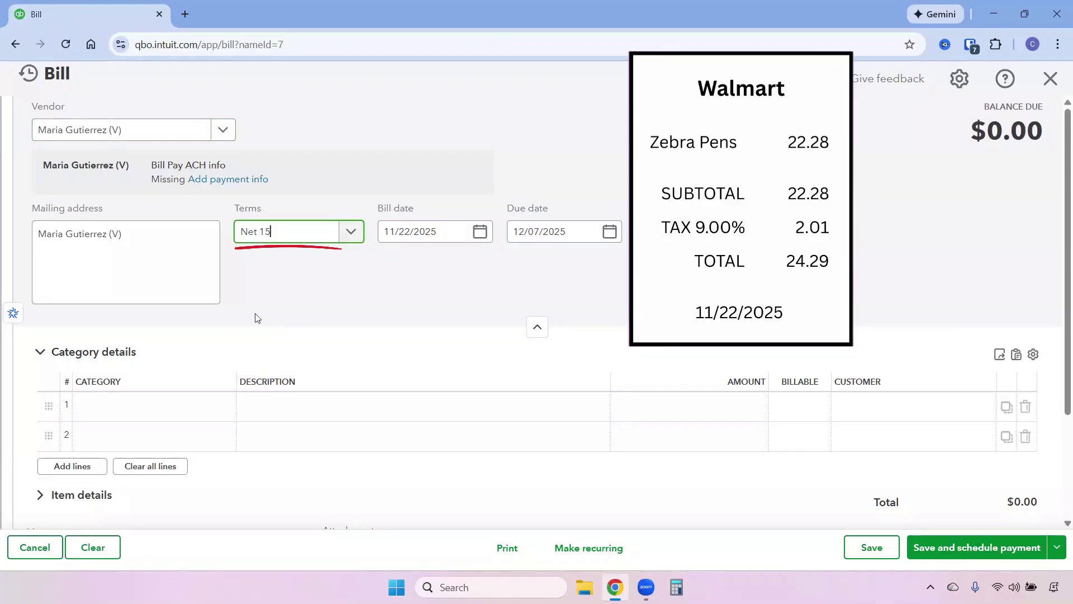
left_click(144, 408)
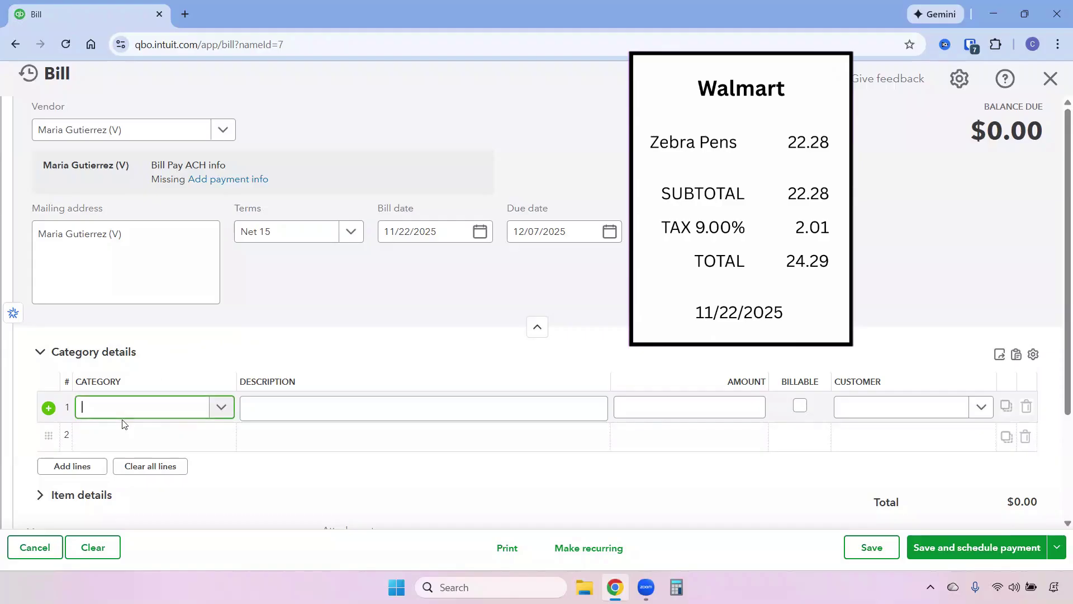
type("office")
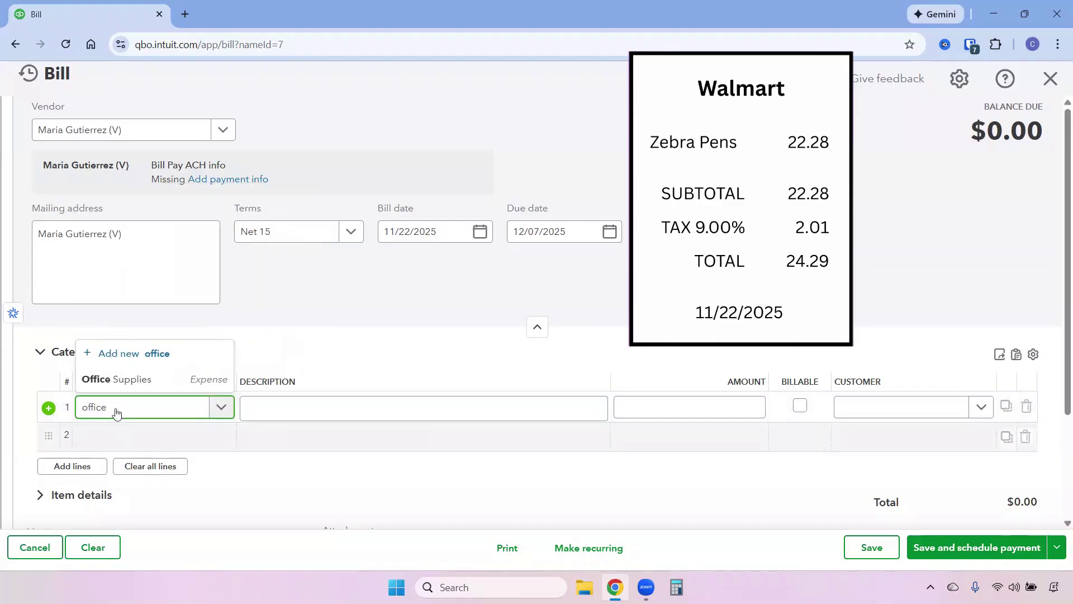
left_click(115, 378)
left_click(297, 420)
type("Pens")
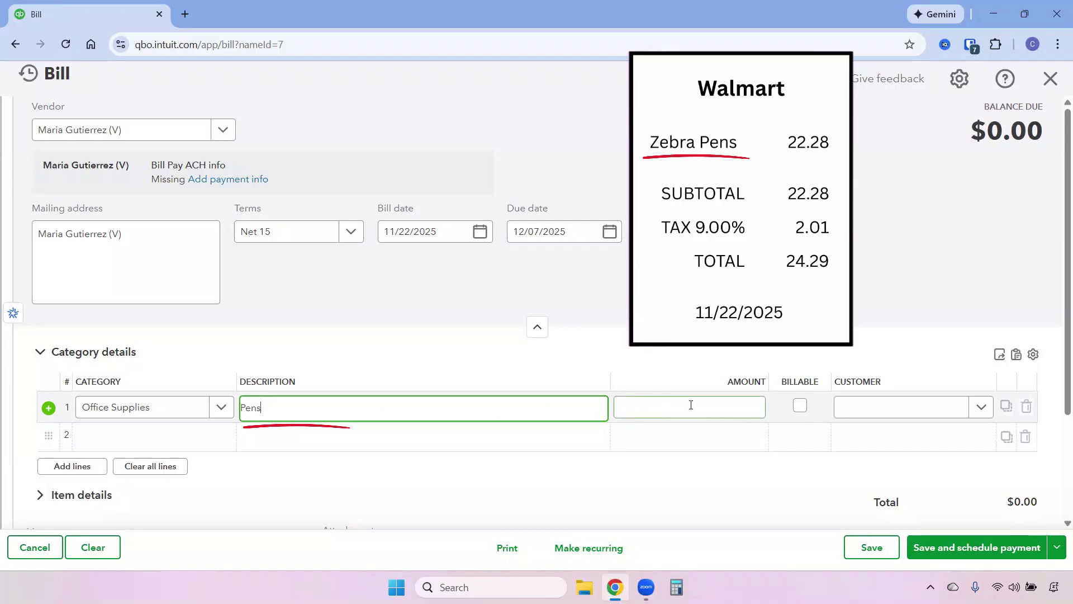
left_click(691, 405)
type("24.29")
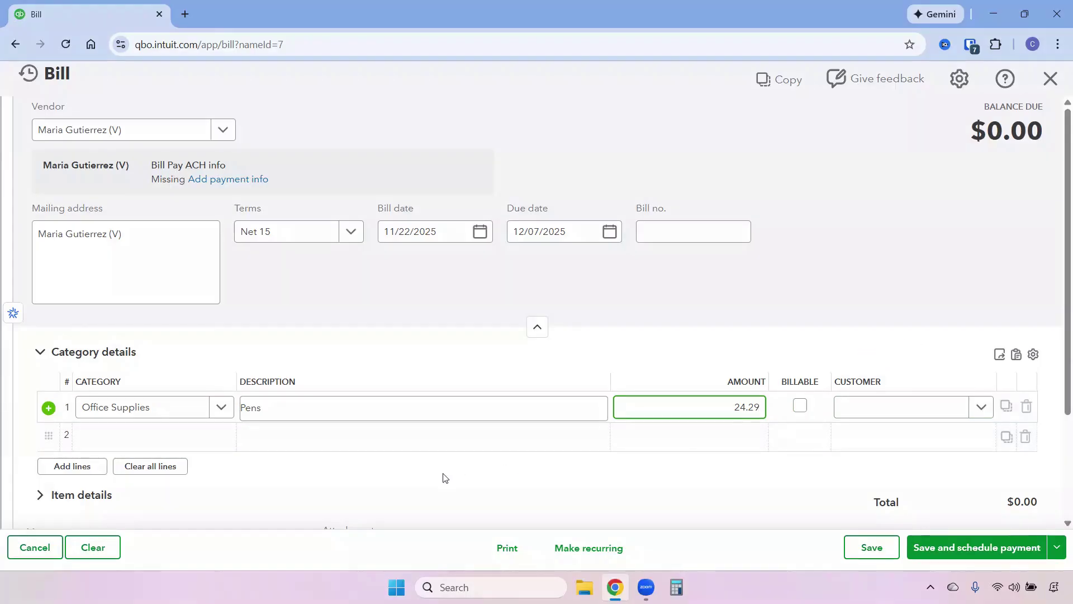
Step: Attach Walmart Receipt 2025-11-22.pdf from Downloads to the bill
scroll(450, 474, "down", 3)
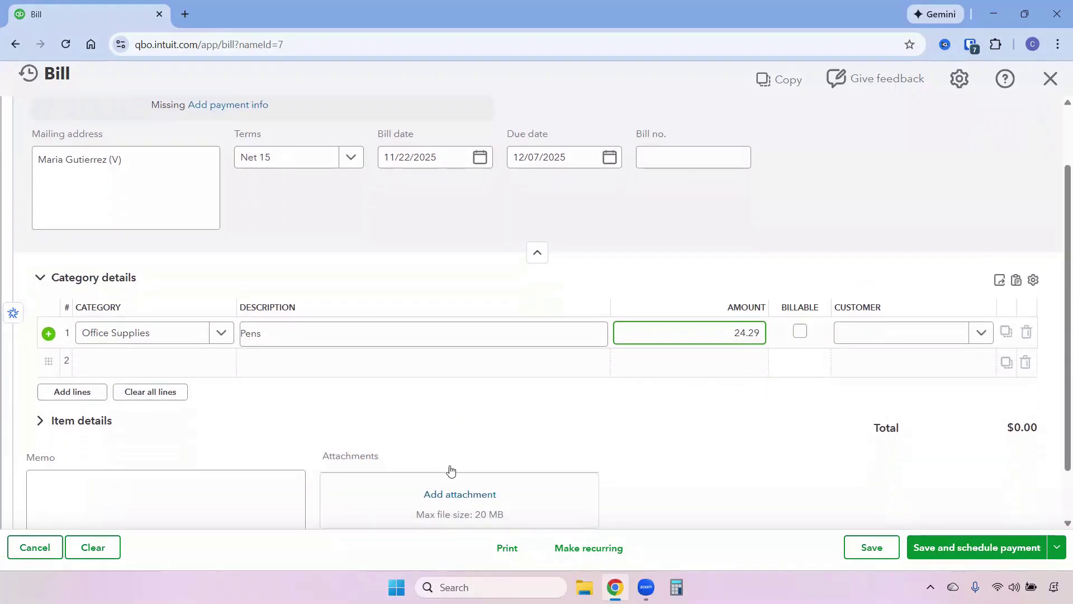
left_click(453, 436)
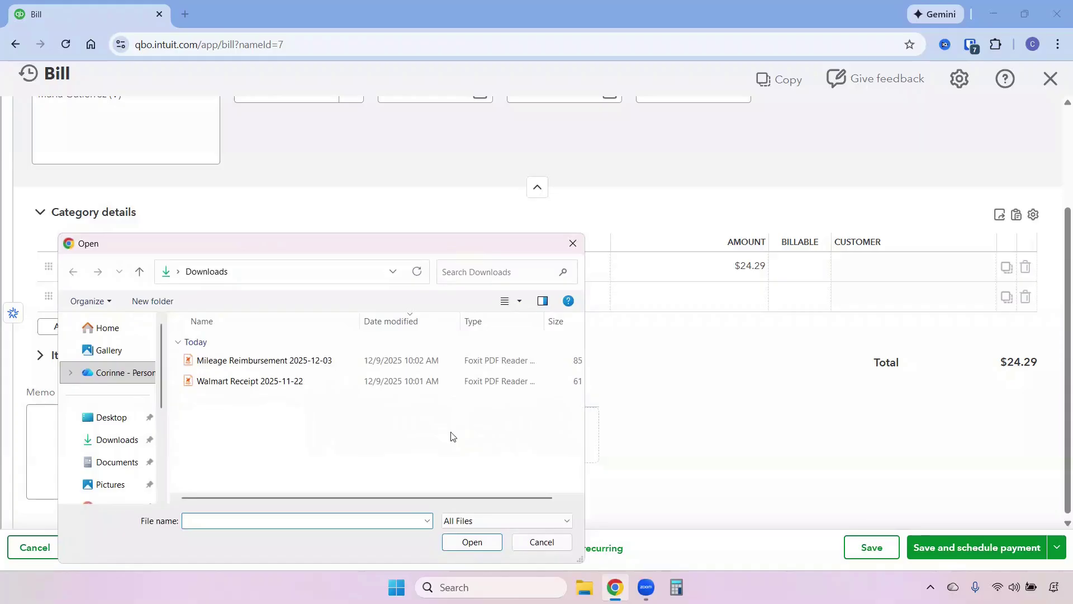
left_click(239, 384)
left_click(479, 547)
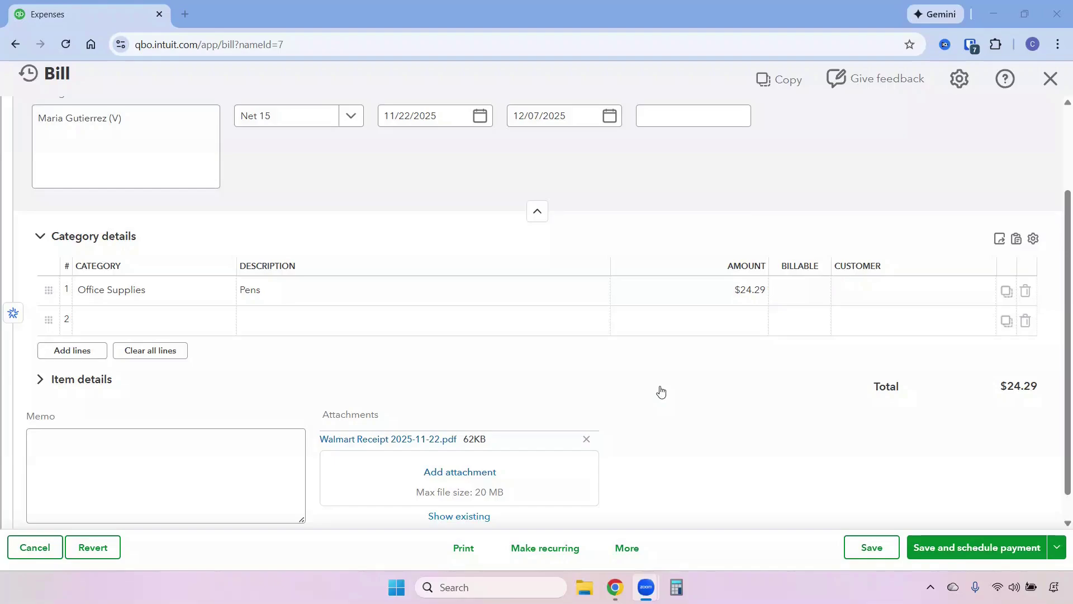
Step: Reduce the Pens line to 14.11 and add an Advertising line for 10.18
left_click(735, 289)
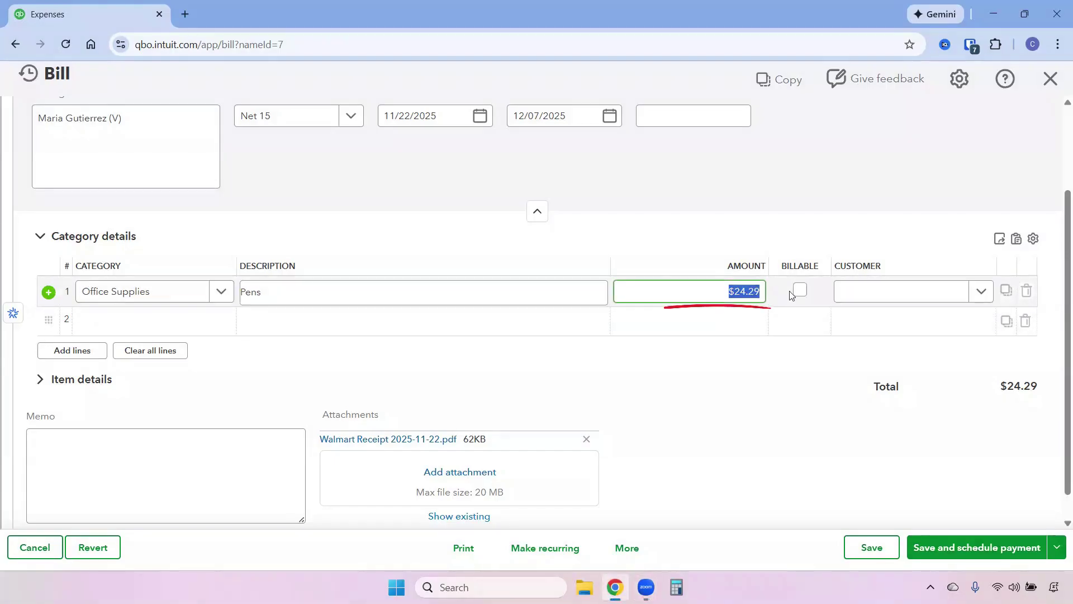
type("14.11")
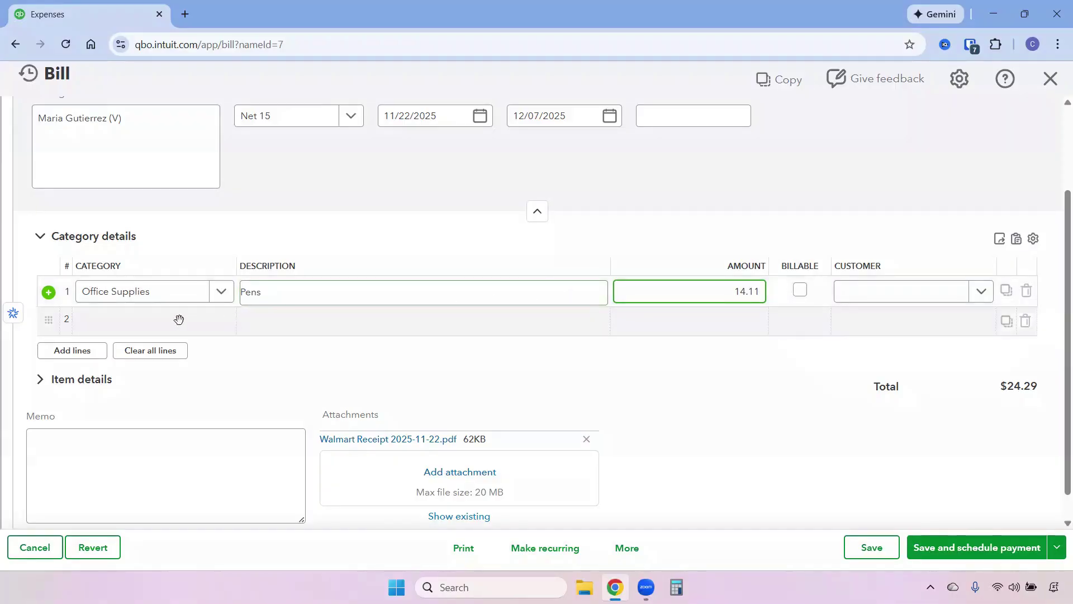
left_click(153, 320)
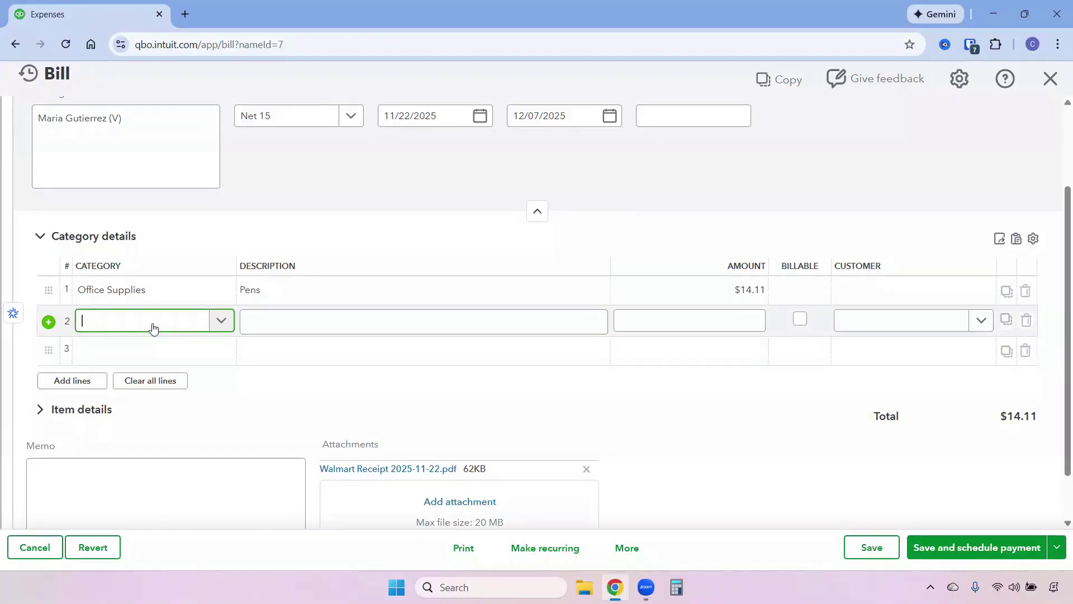
type("adv")
left_click(149, 373)
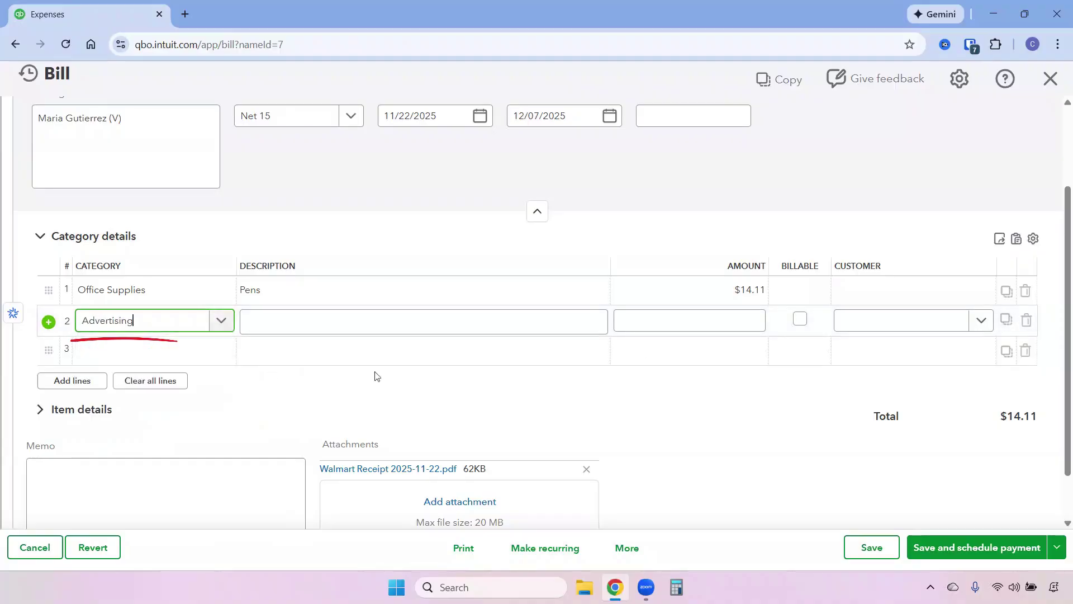
left_click(704, 324)
type("10")
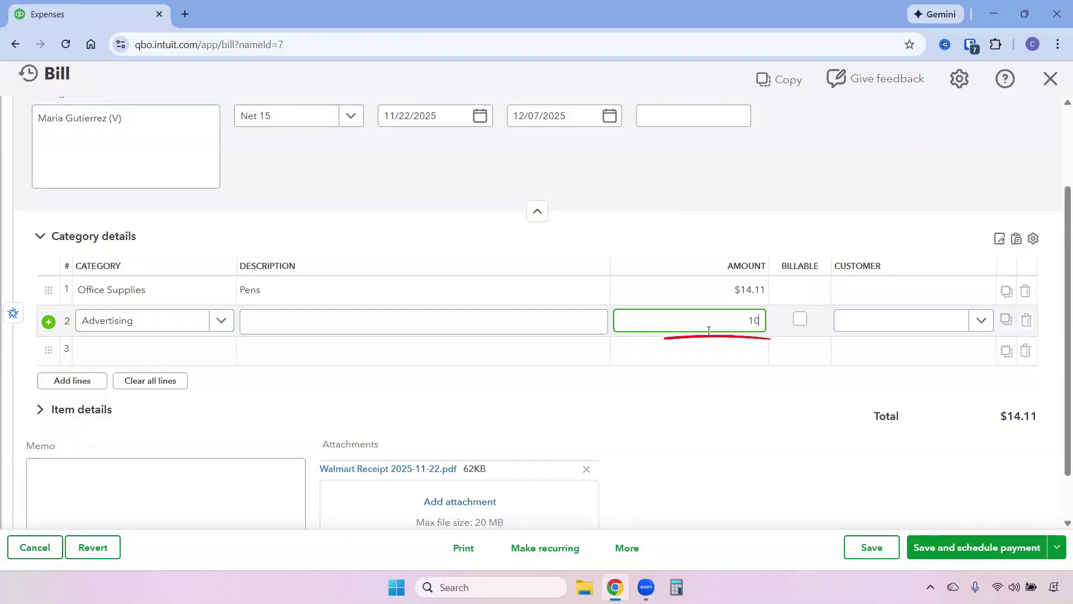
type(".18")
left_click(991, 483)
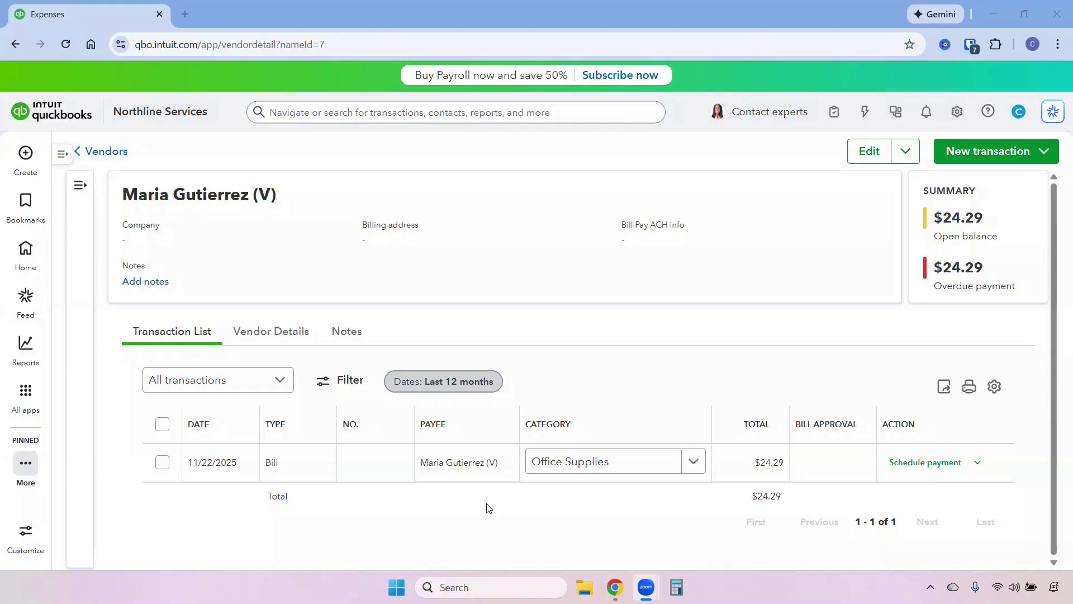
Step: Search standard reports for 'acc' and open the Accounts payable aging summary
mouse_move(43, 348)
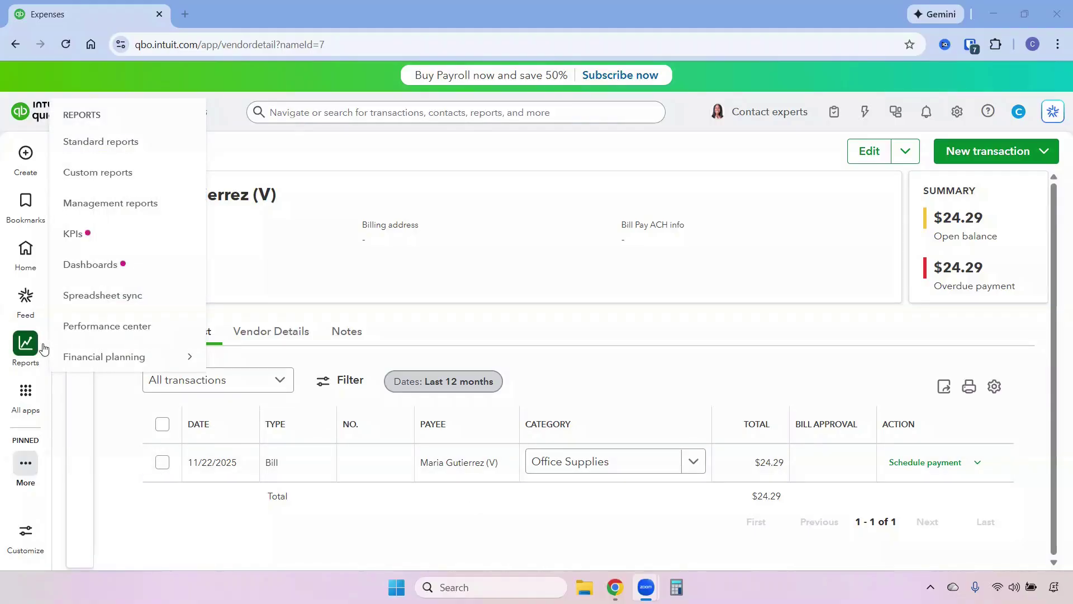
left_click(104, 146)
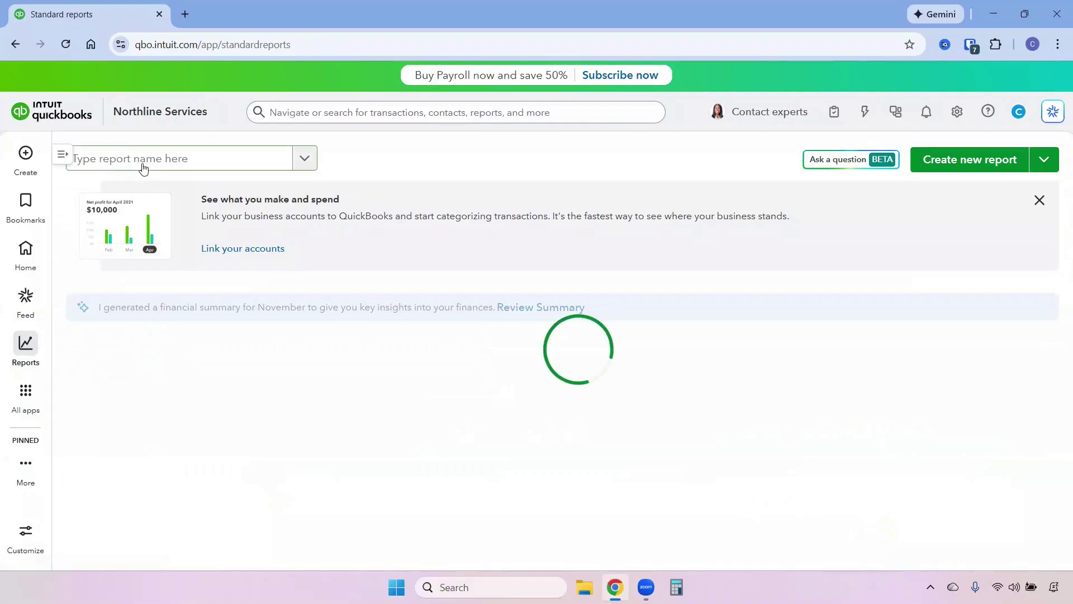
left_click(145, 164)
type("a")
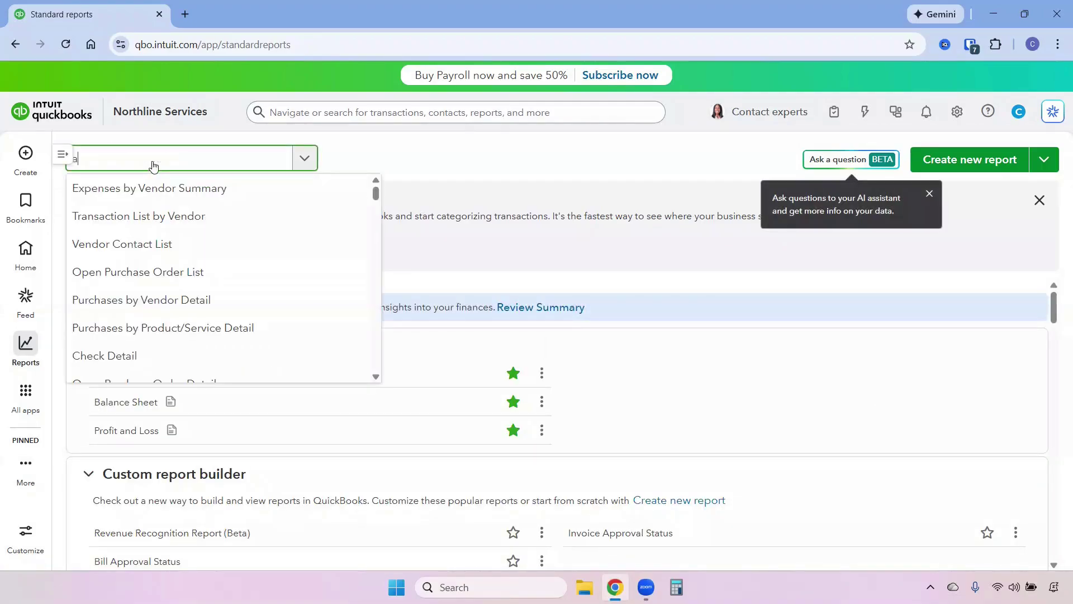
type("cc")
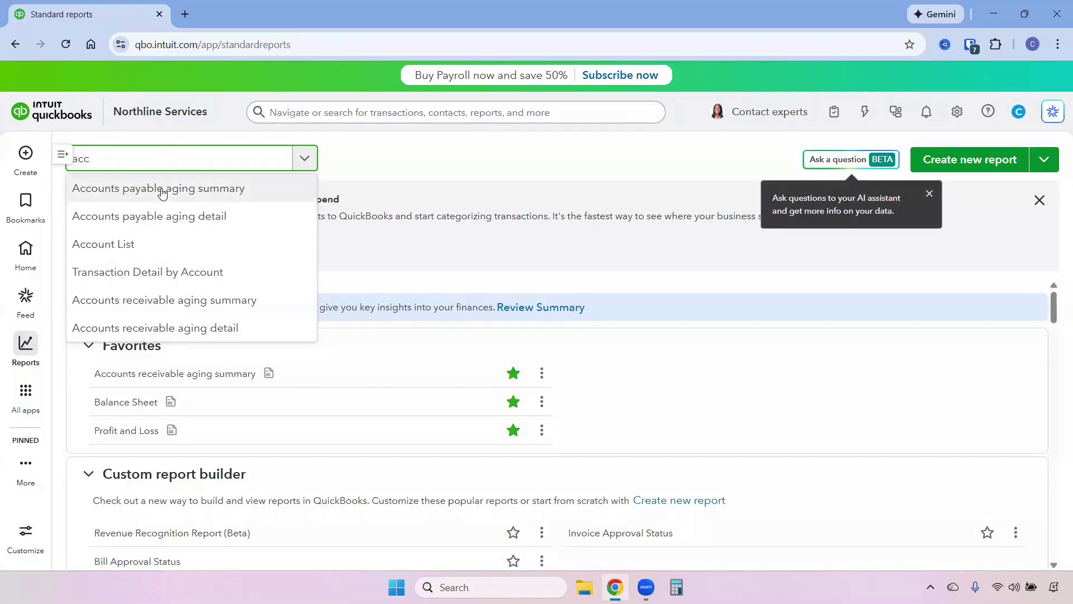
left_click(162, 190)
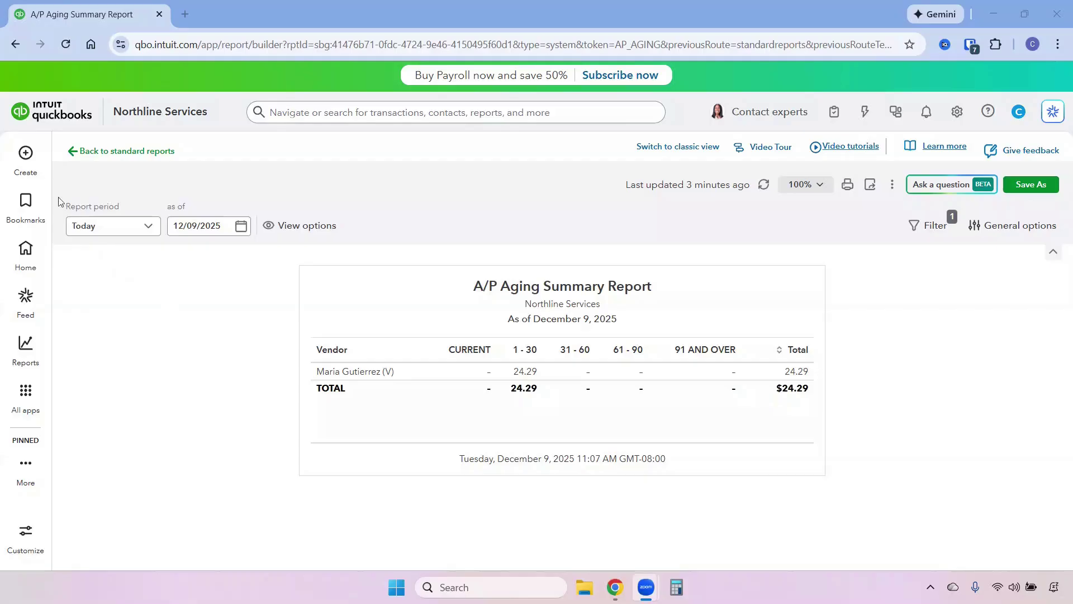
left_click(27, 162)
Step: Start a bill payment from Chase Checking dated 12/02/2025, with starting check number 105
left_click(203, 275)
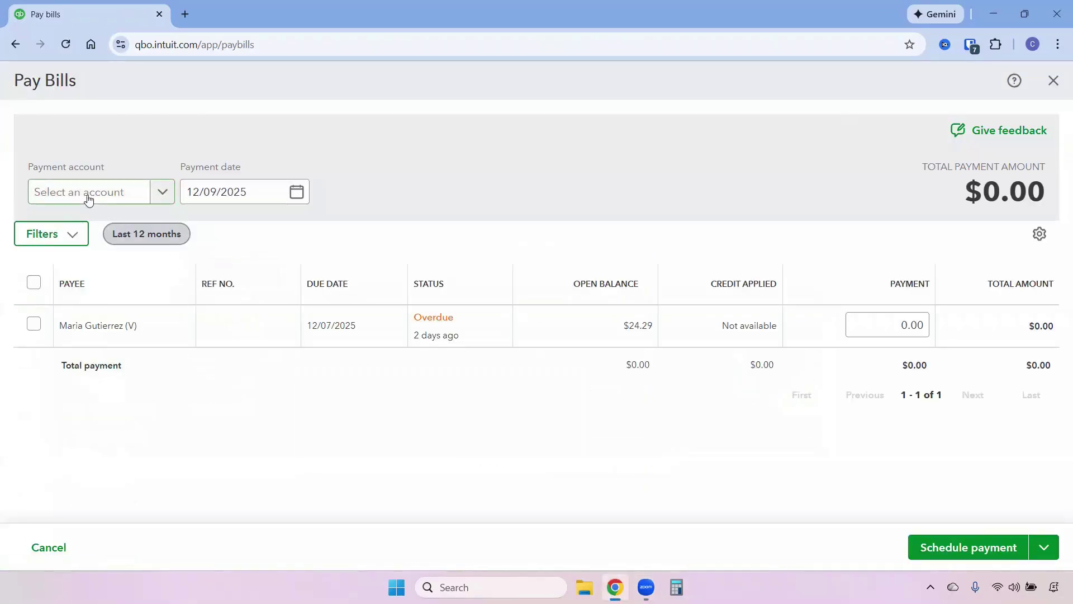
left_click(89, 196)
left_click(94, 250)
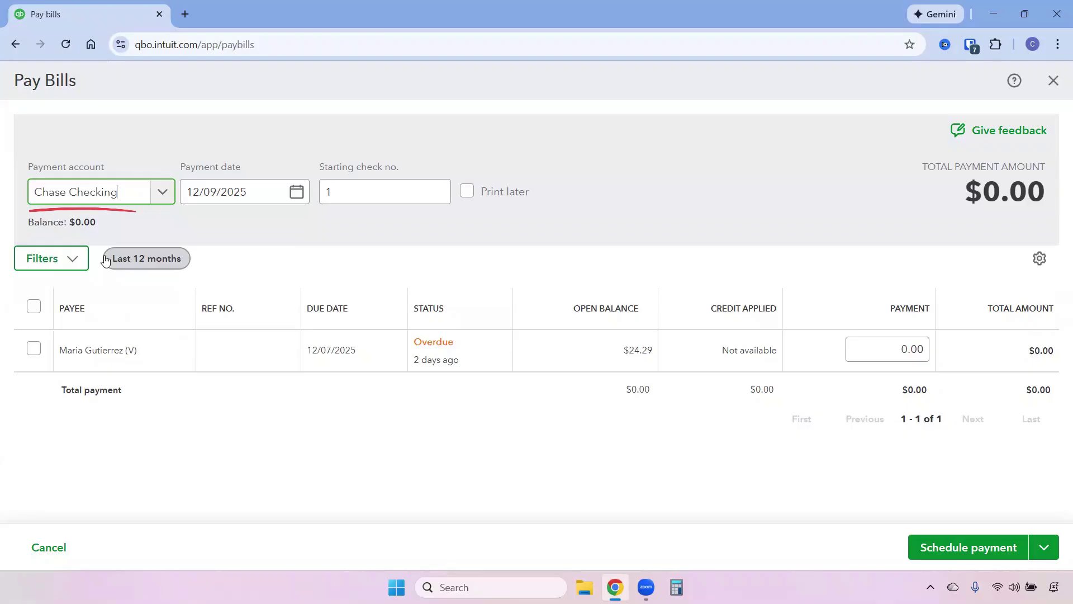
left_click(297, 192)
left_click(245, 283)
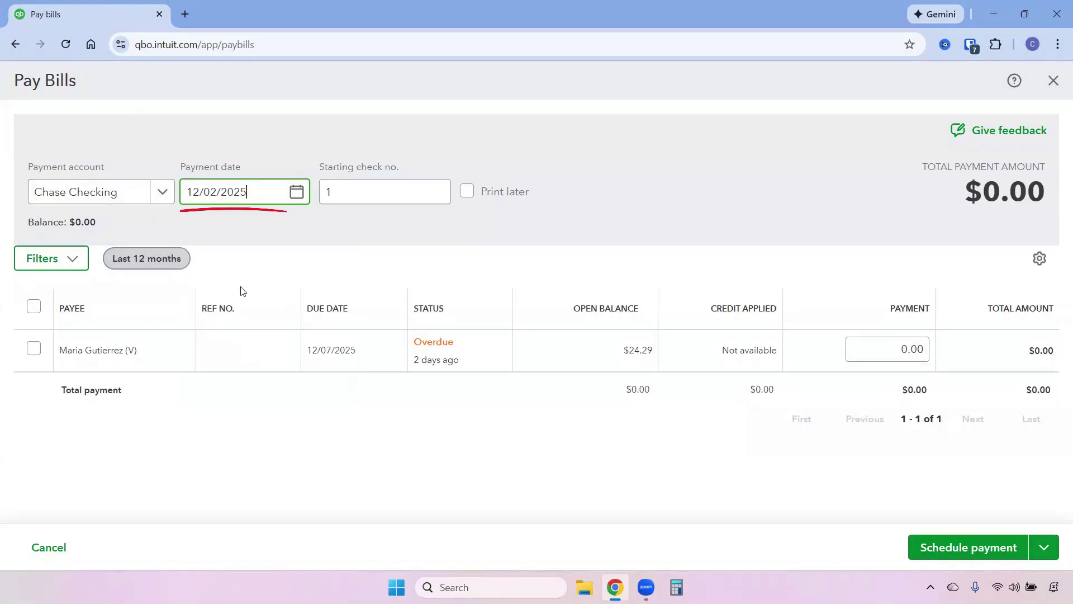
left_click(359, 193)
type("05")
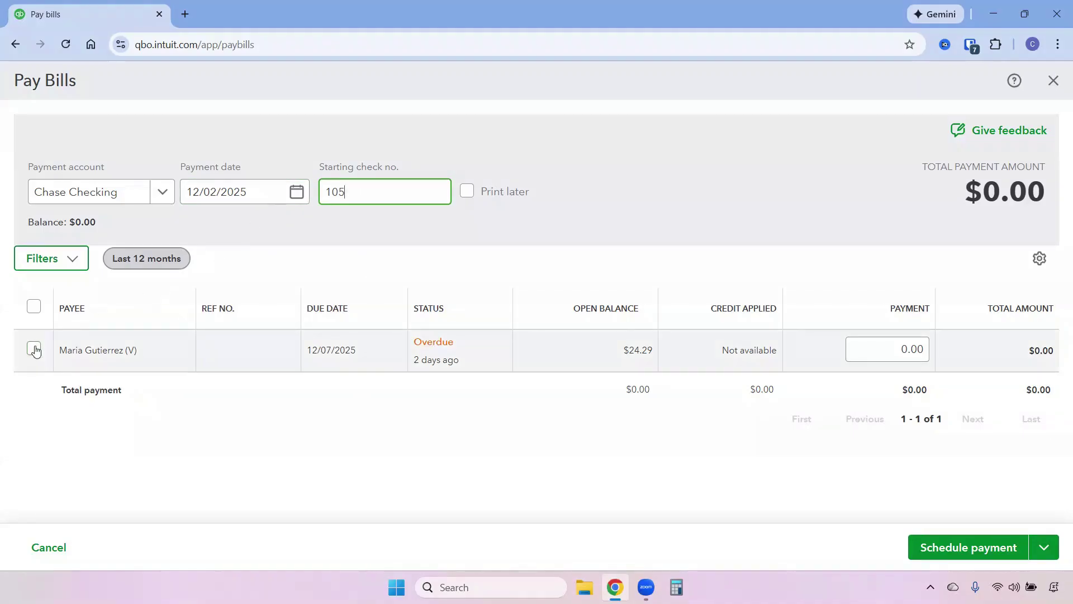
Step: Select the vendor's overdue $24.29 bill and save and close the payment
left_click(34, 351)
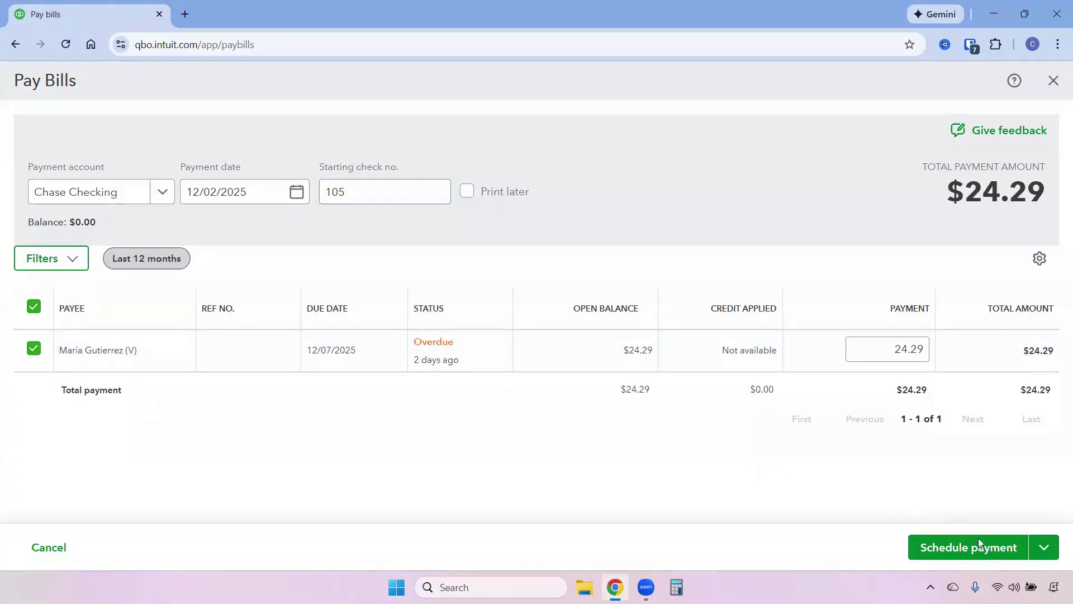
left_click(1045, 547)
left_click(961, 484)
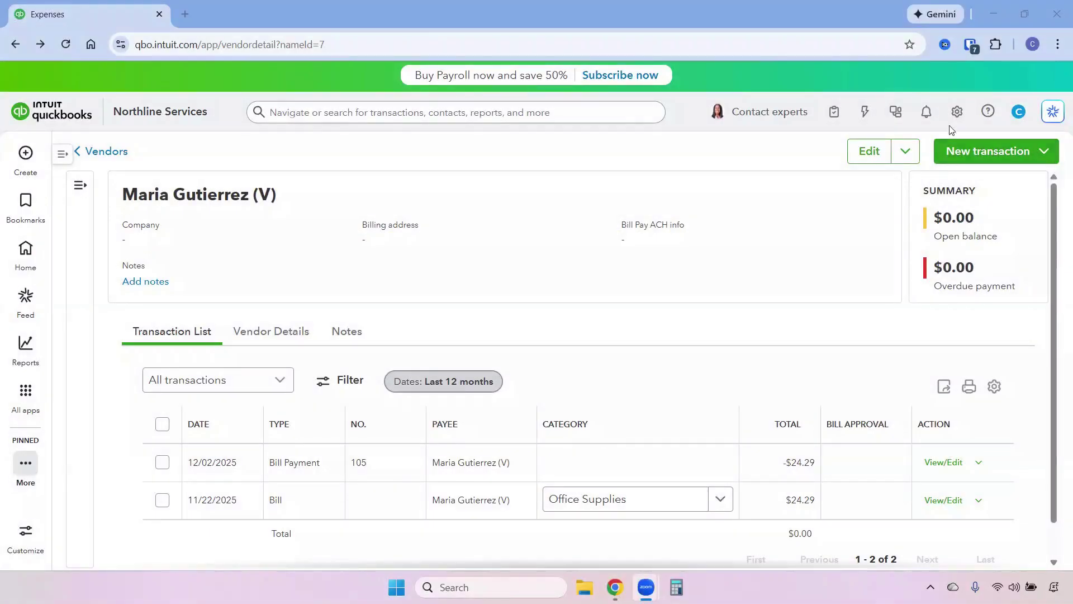
Step: Start a new service item named Mileage Reimbursement in Products and services
left_click(955, 112)
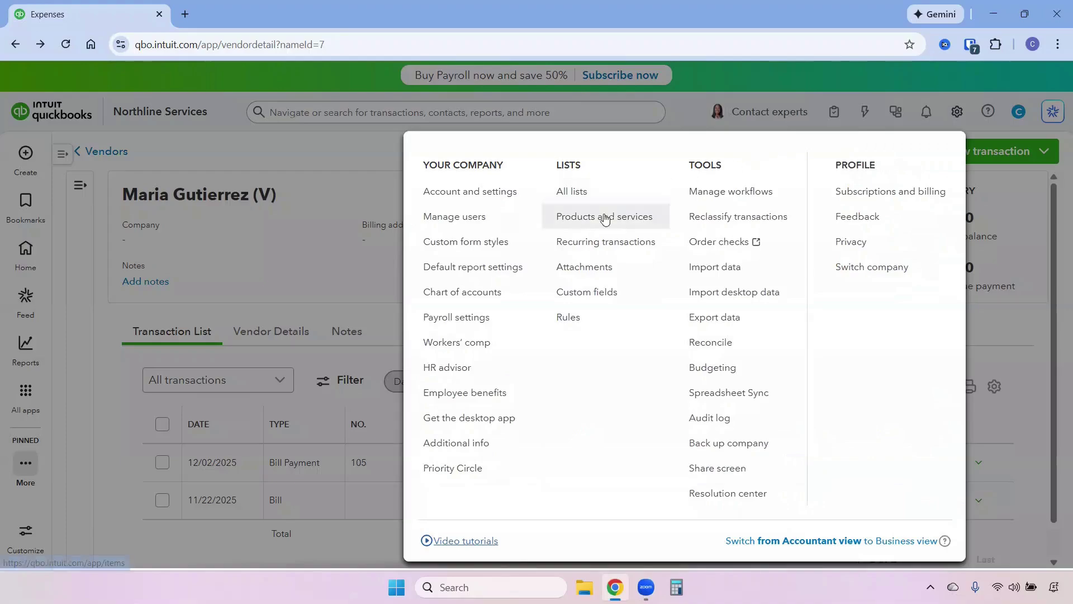
left_click(604, 216)
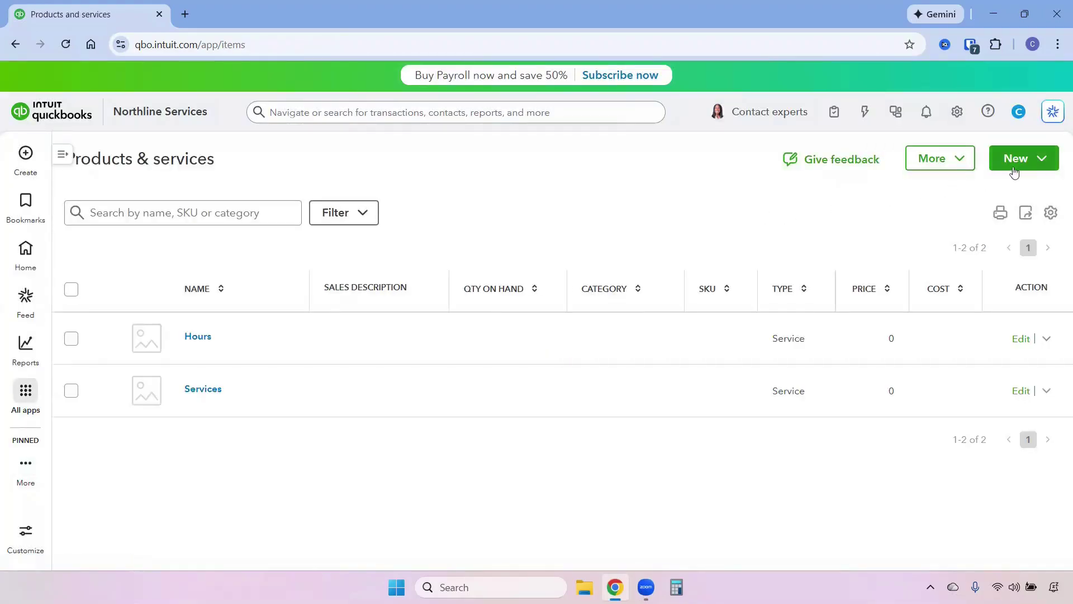
left_click(1016, 164)
left_click(941, 191)
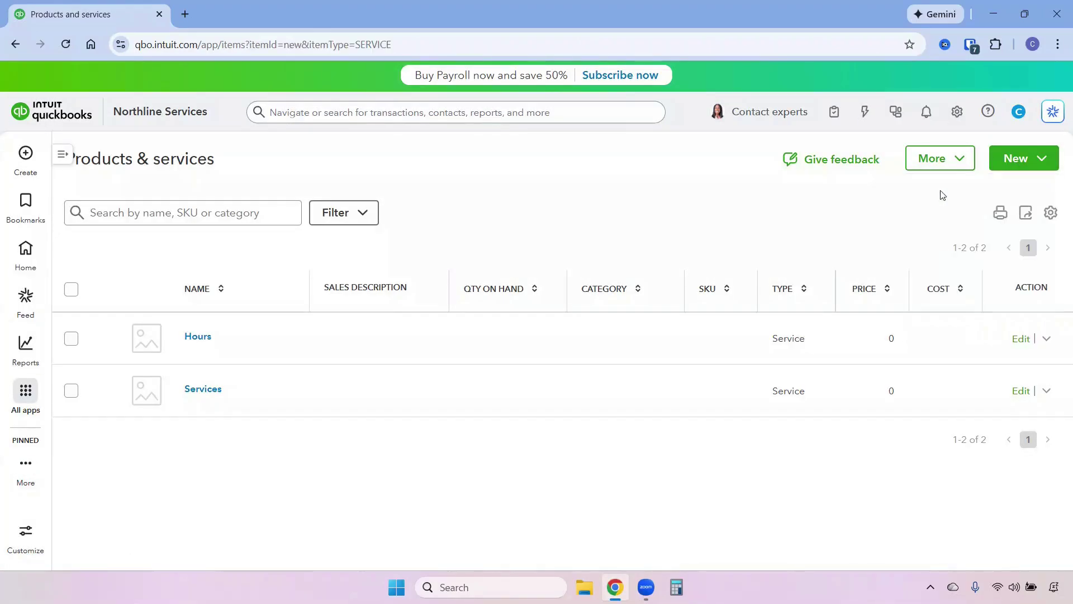
left_click(881, 198)
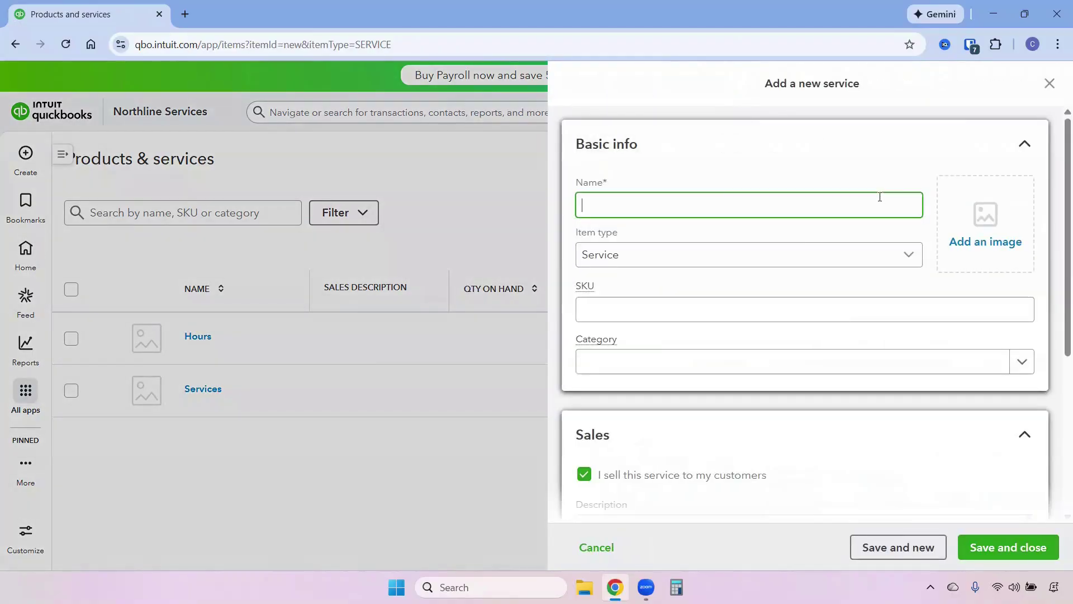
type("Mileage Reimbursement")
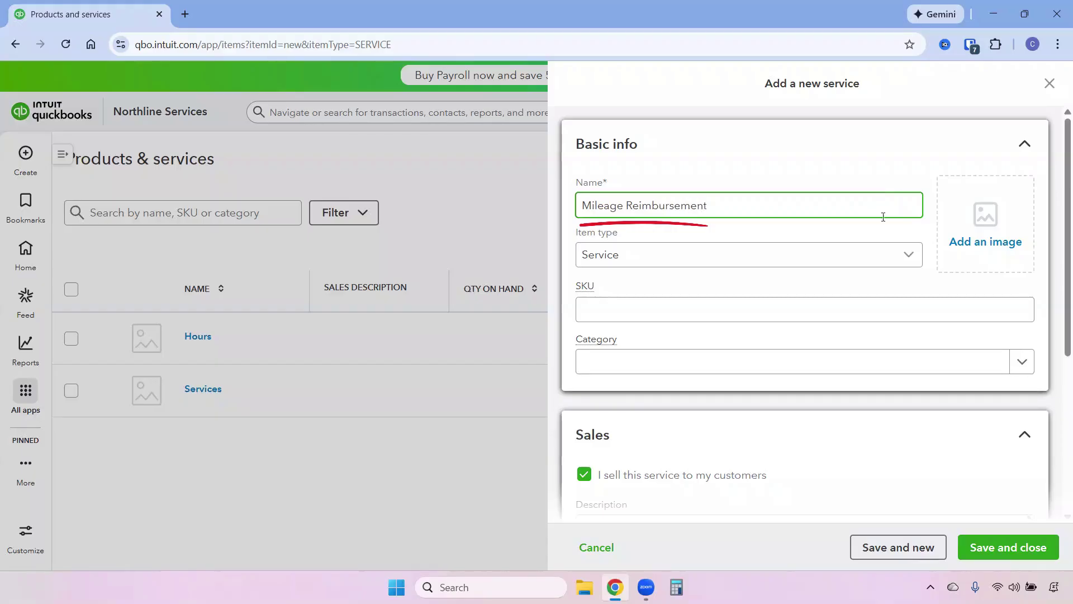
Step: Mark it not sold to customers, give it cost 0.70 with Travel expense account, and save
scroll(867, 301, "down", 3)
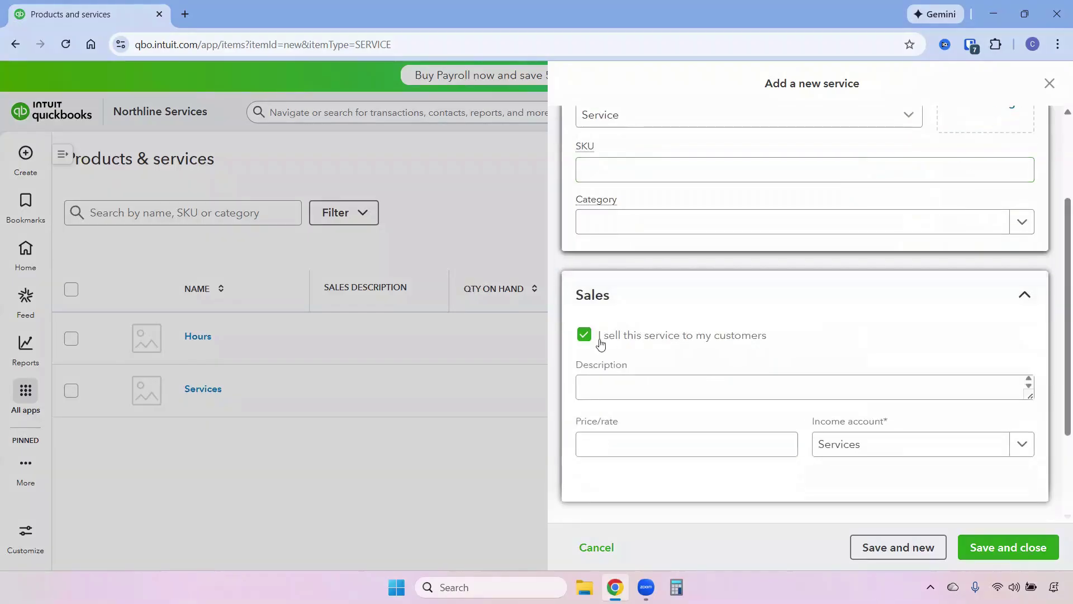
left_click(584, 335)
scroll(719, 364, "down", 3)
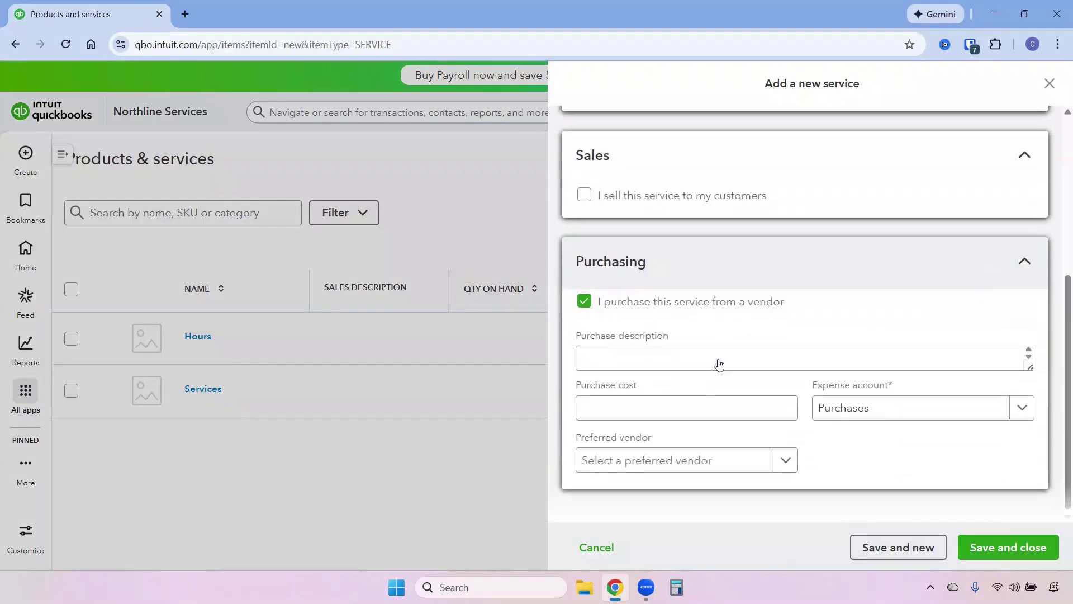
left_click(695, 405)
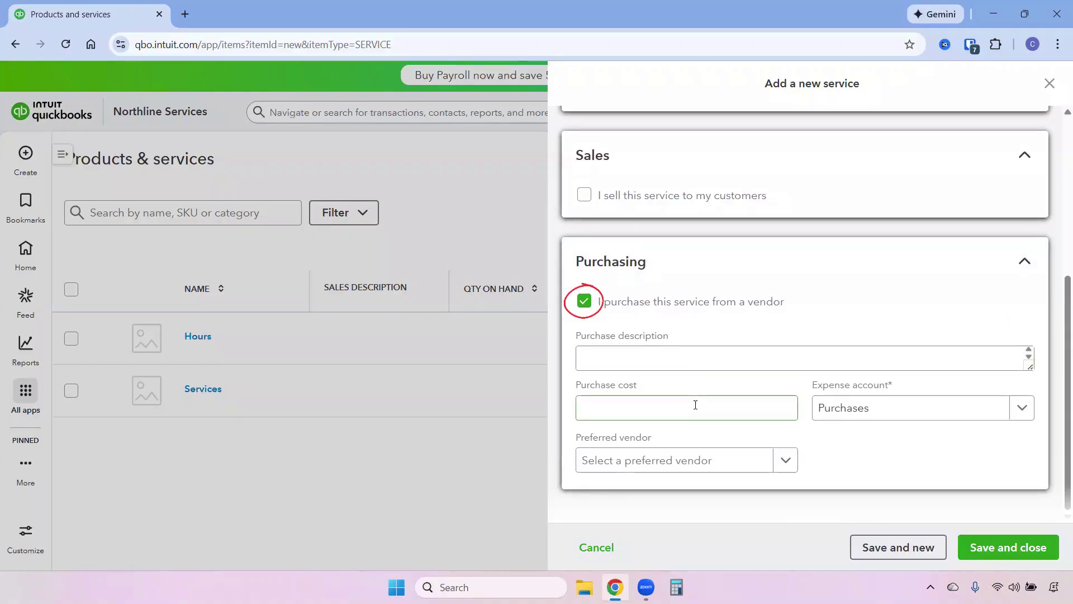
left_click(693, 404)
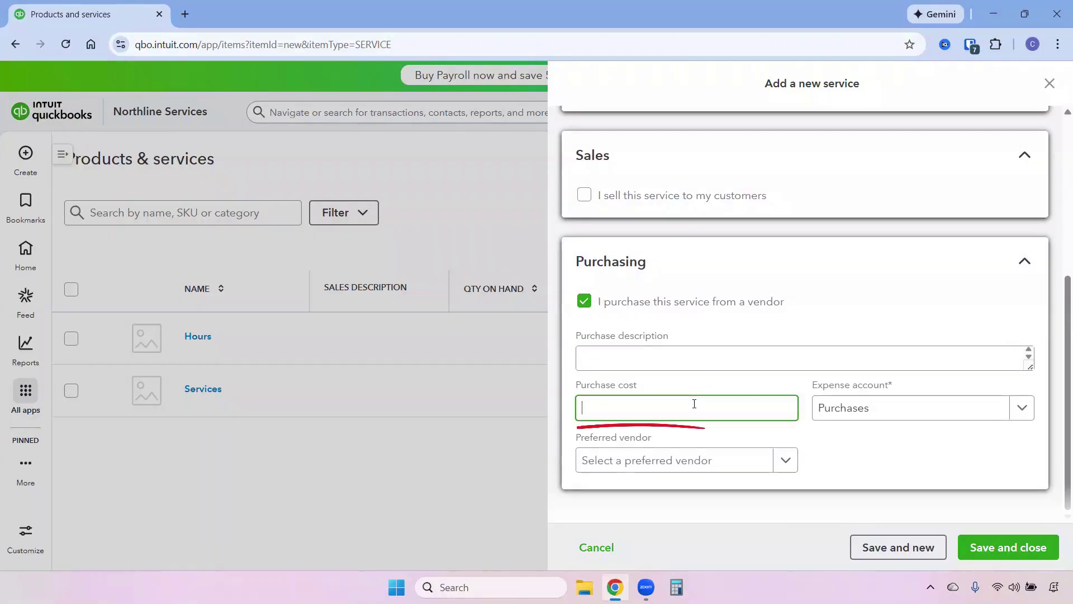
type(".7")
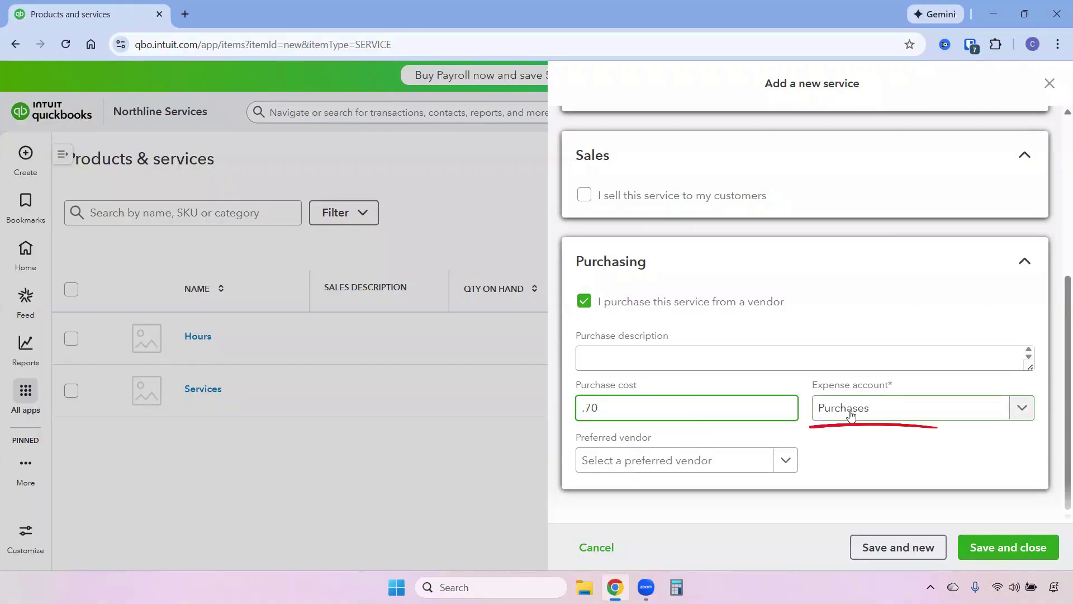
left_click(845, 413)
left_click(803, 298)
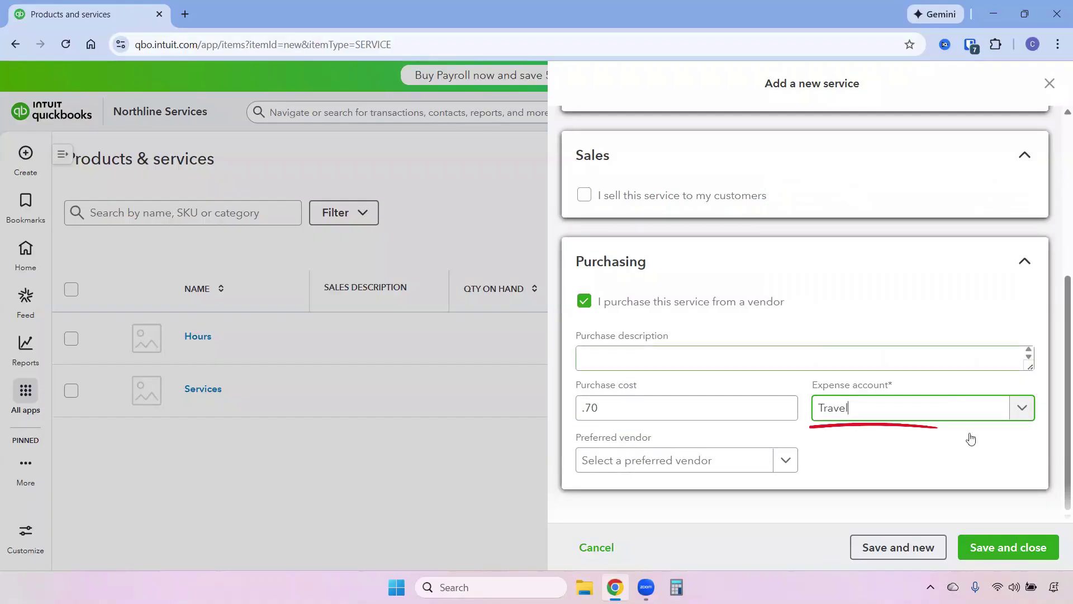
left_click(1001, 555)
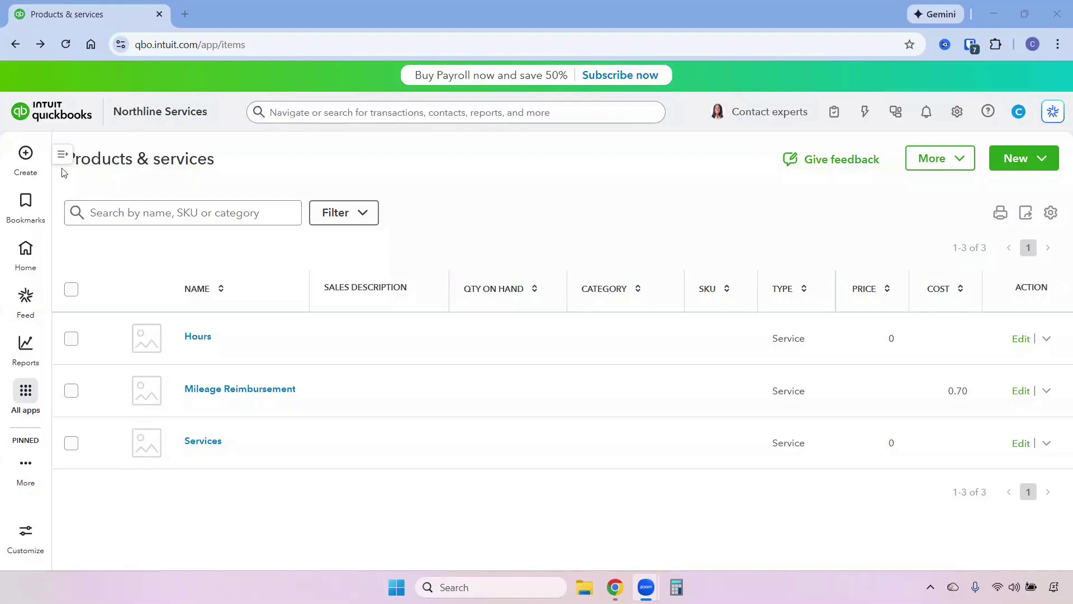
left_click(30, 159)
Step: Start a new bill for the vendor dated 12/03/2025
left_click(197, 248)
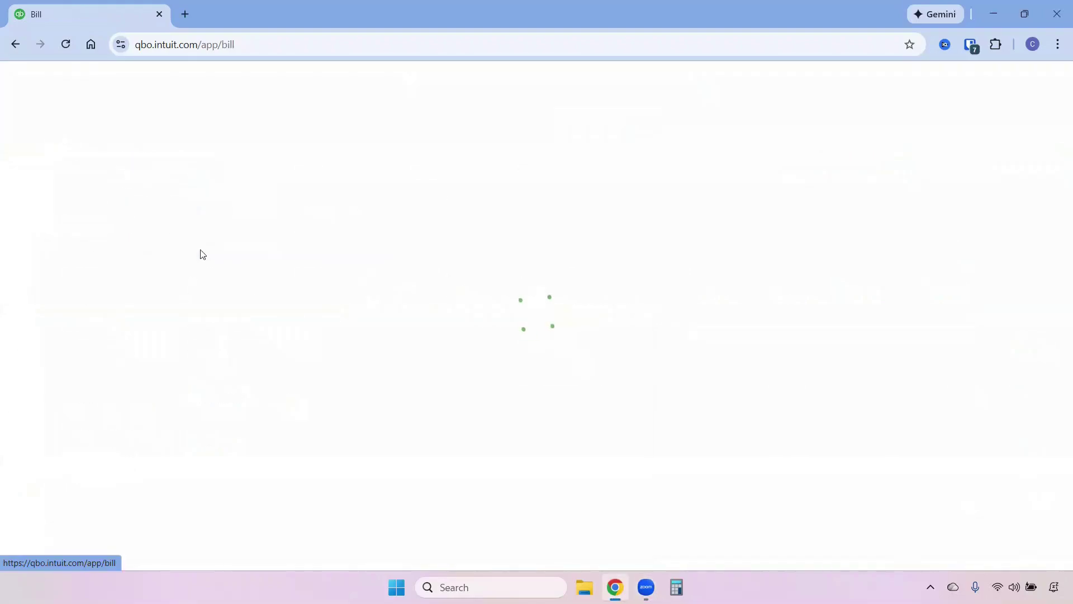
left_click(110, 137)
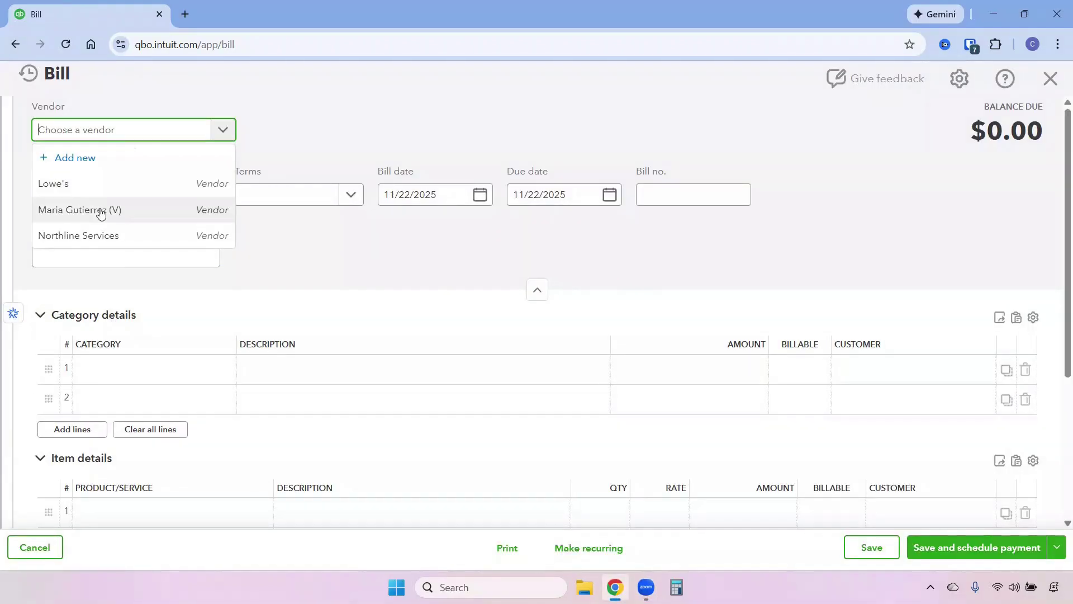
left_click(100, 208)
left_click(479, 234)
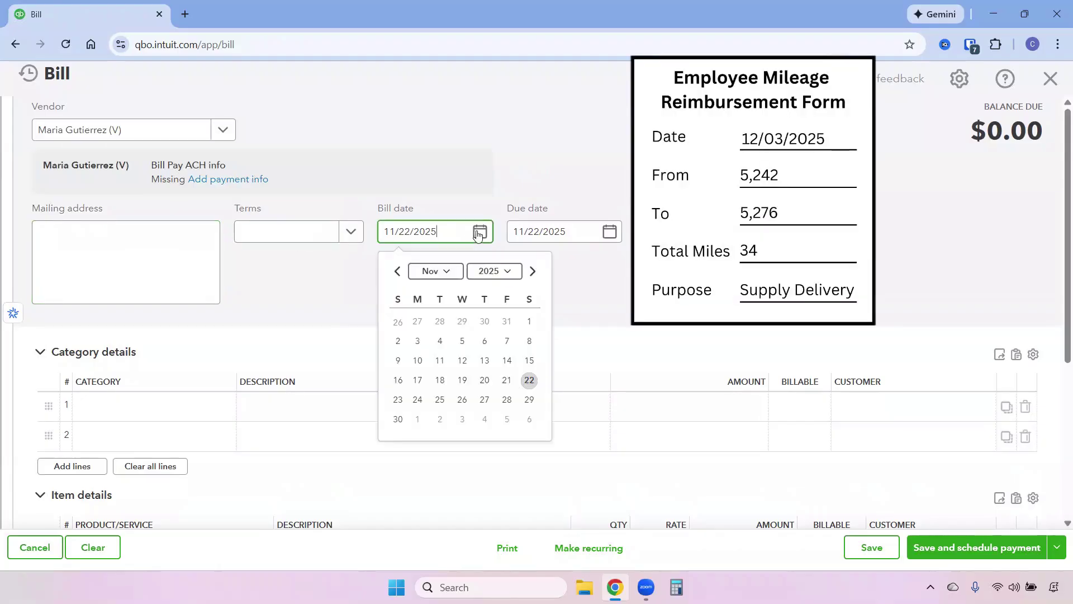
left_click(533, 270)
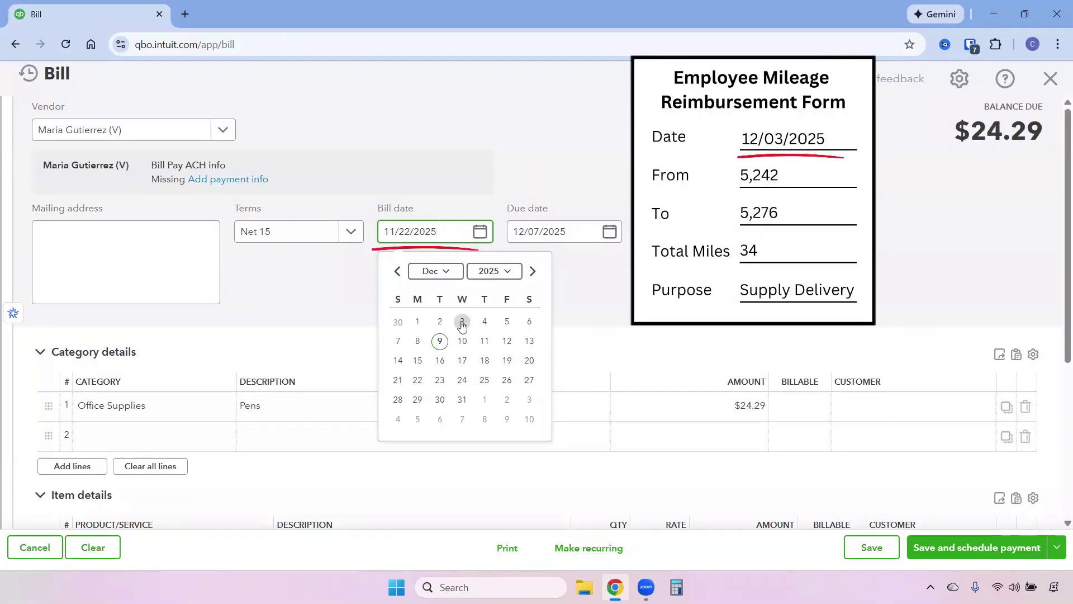
left_click(463, 321)
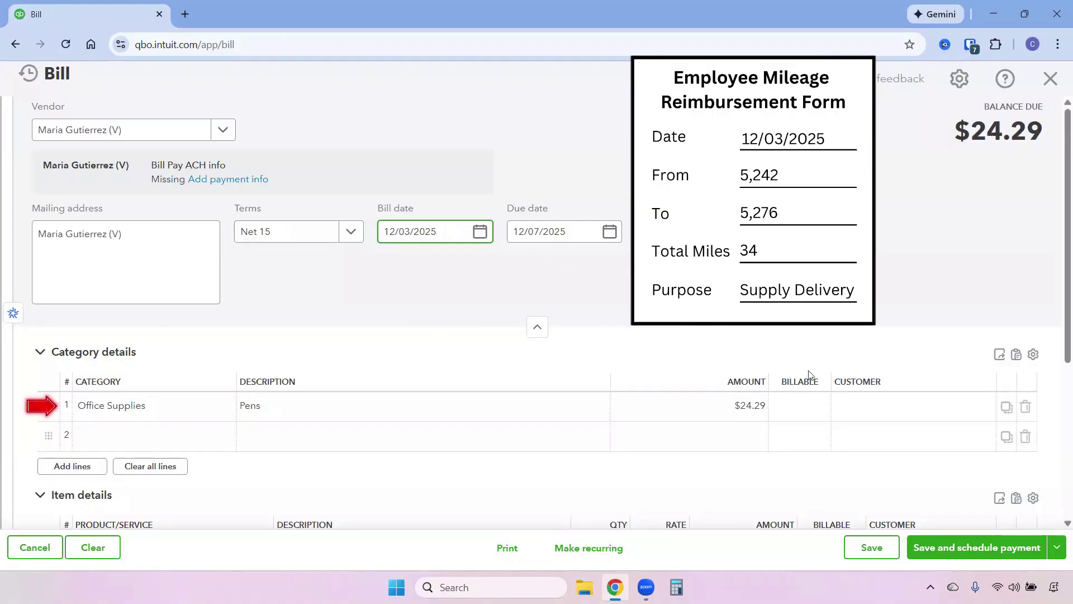
Step: Replace the Office Supplies line with 34 units of Mileage Reimbursement and save the bill
left_click(1026, 406)
scroll(1032, 418, "down", 3)
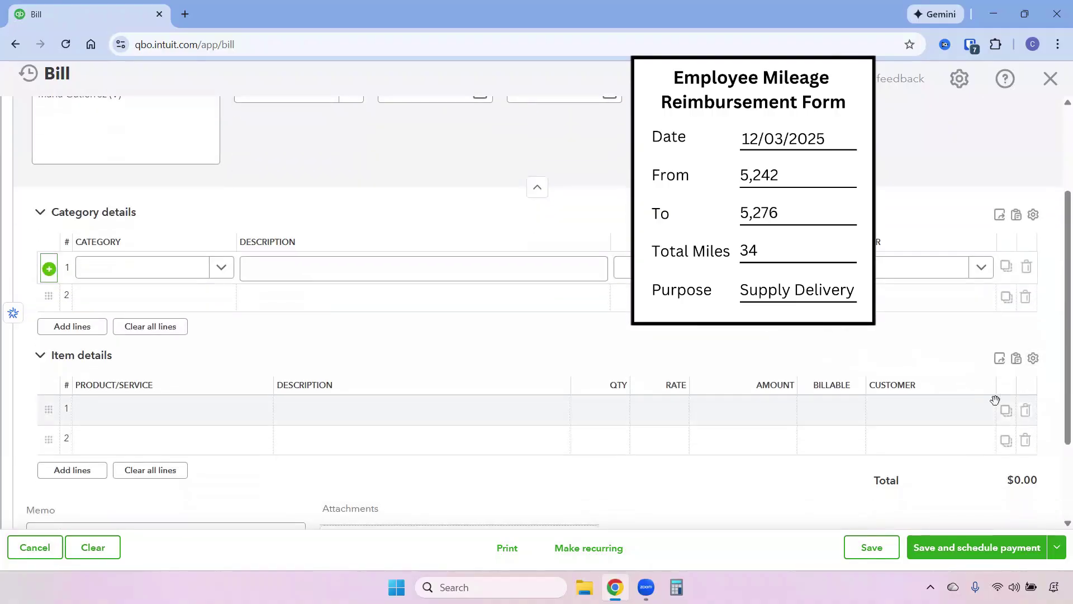
left_click(163, 416)
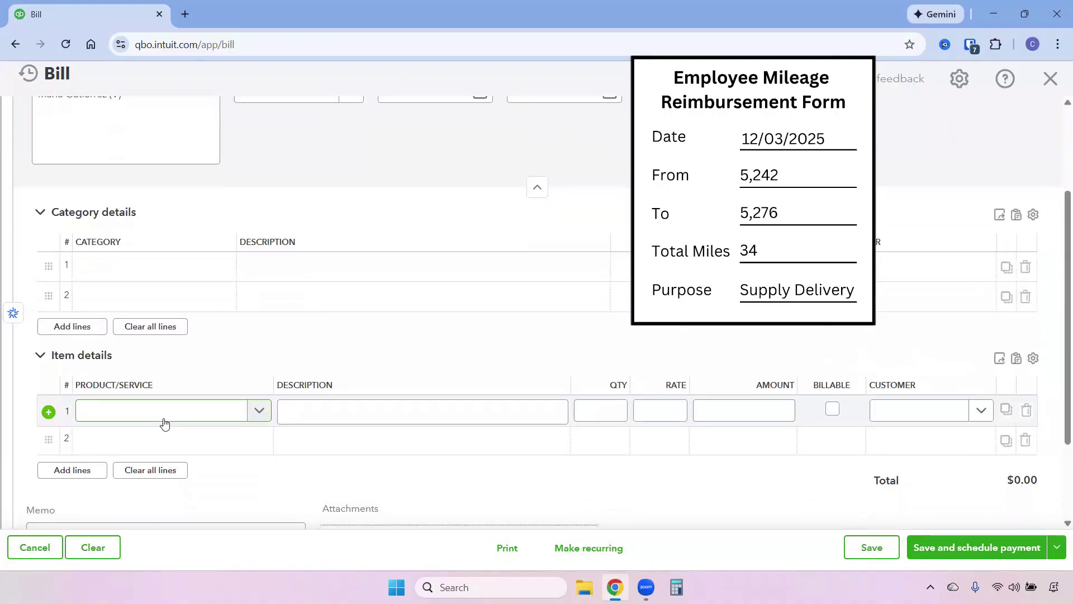
type("mile")
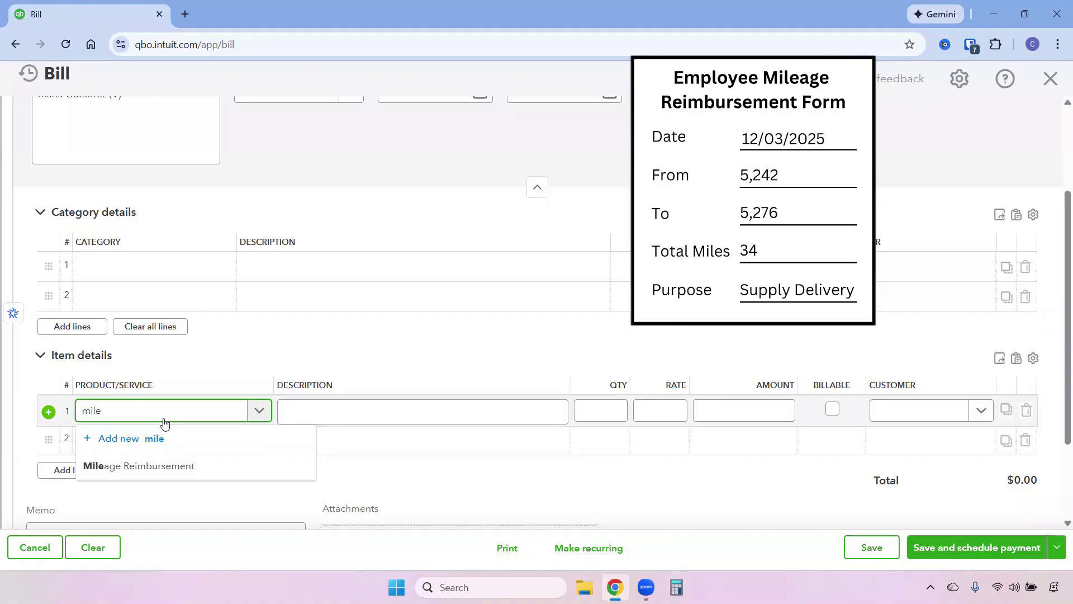
left_click(178, 468)
left_click(593, 411)
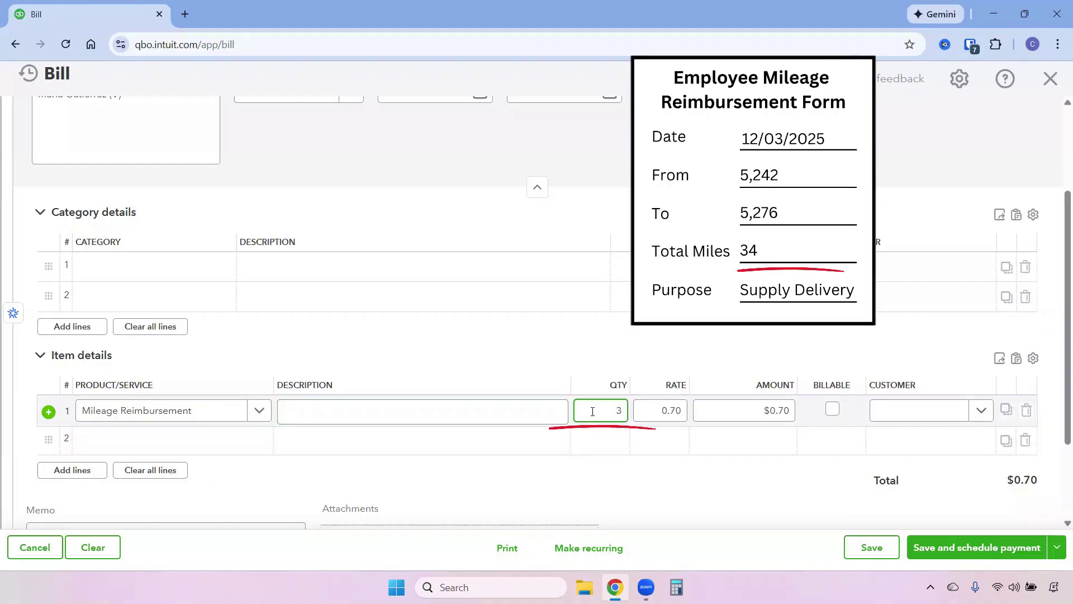
left_click(757, 515)
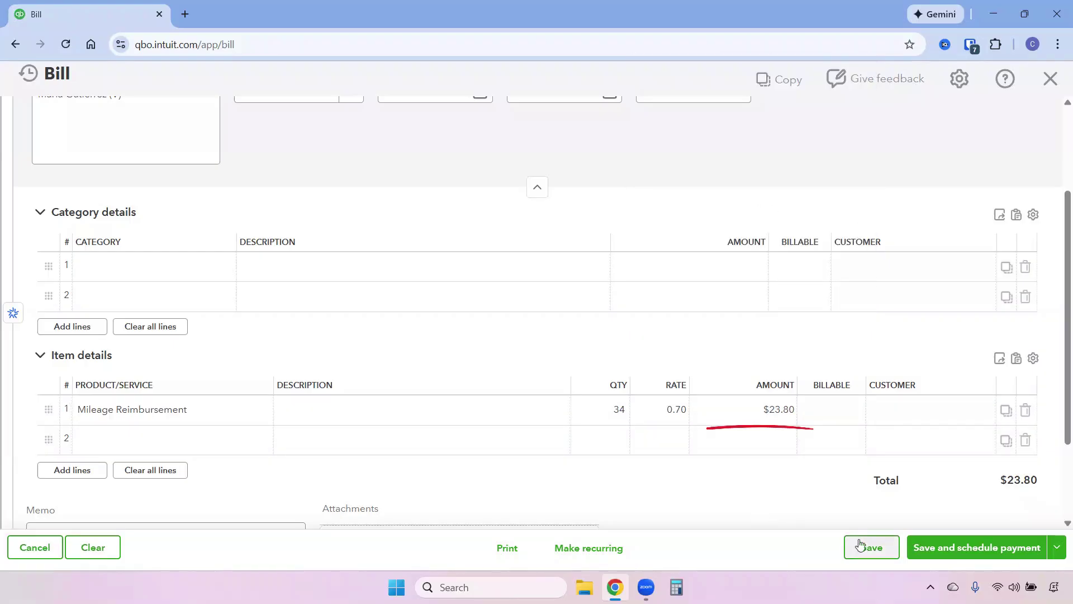
left_click(880, 548)
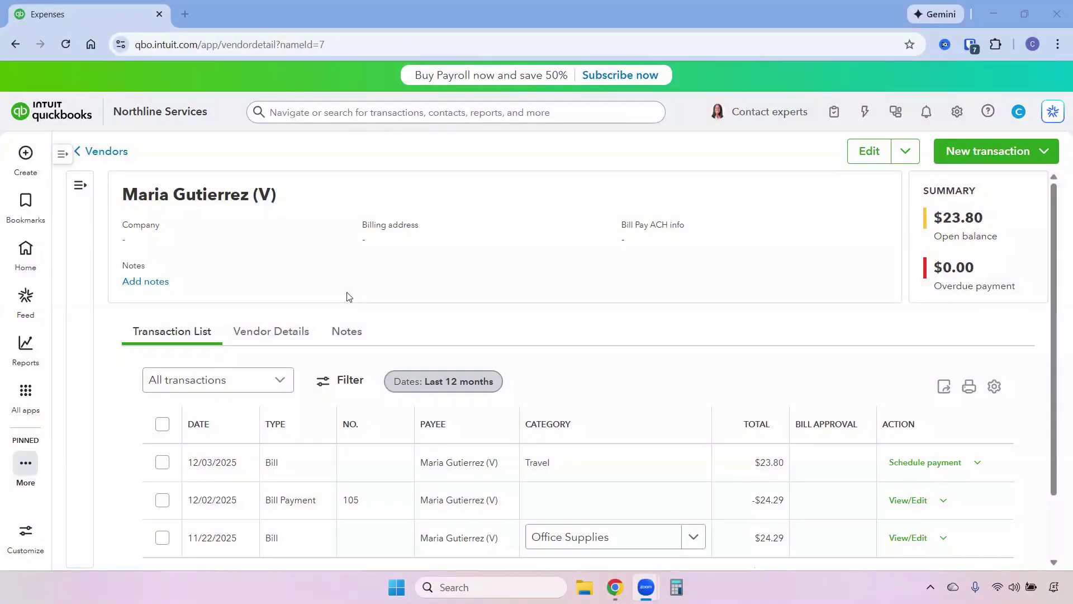
Step: Pay the vendor's $23.80 bill from Chase Checking on 12/06/2025 as check 106, then save and close
left_click(26, 153)
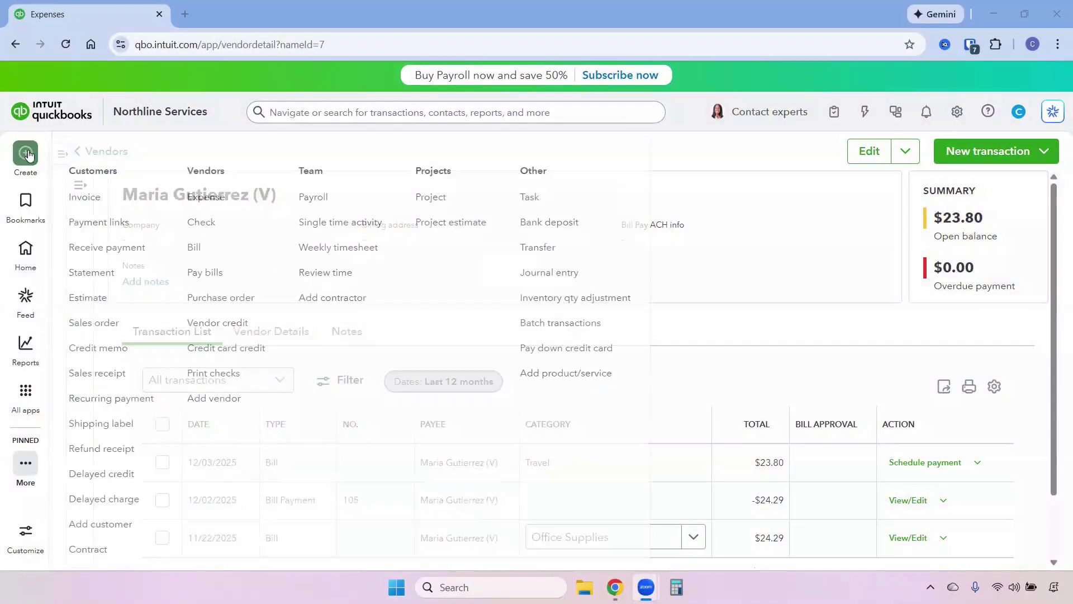
left_click(214, 275)
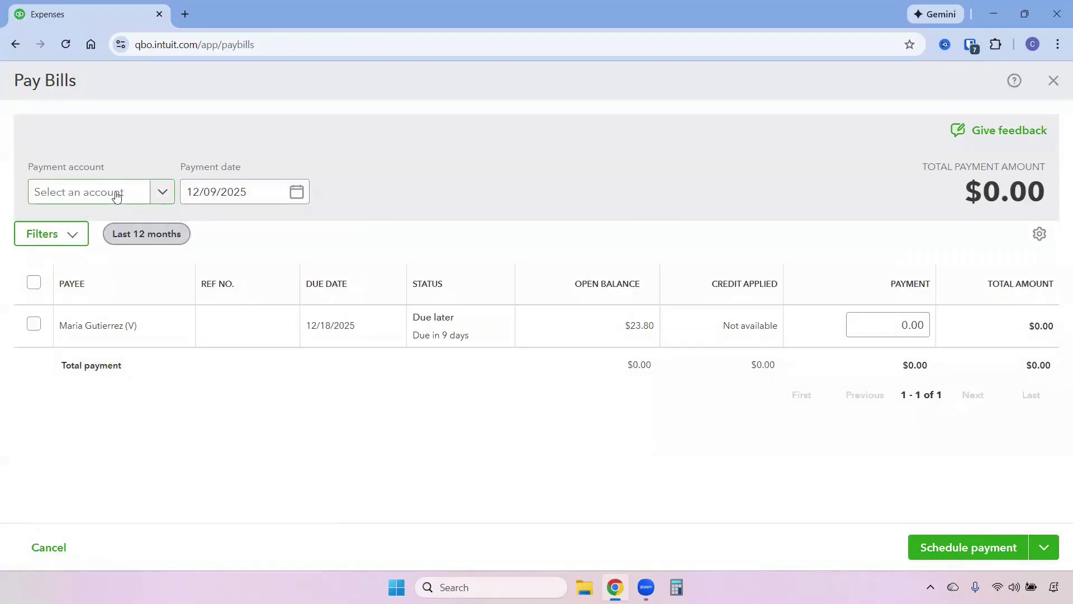
left_click(114, 196)
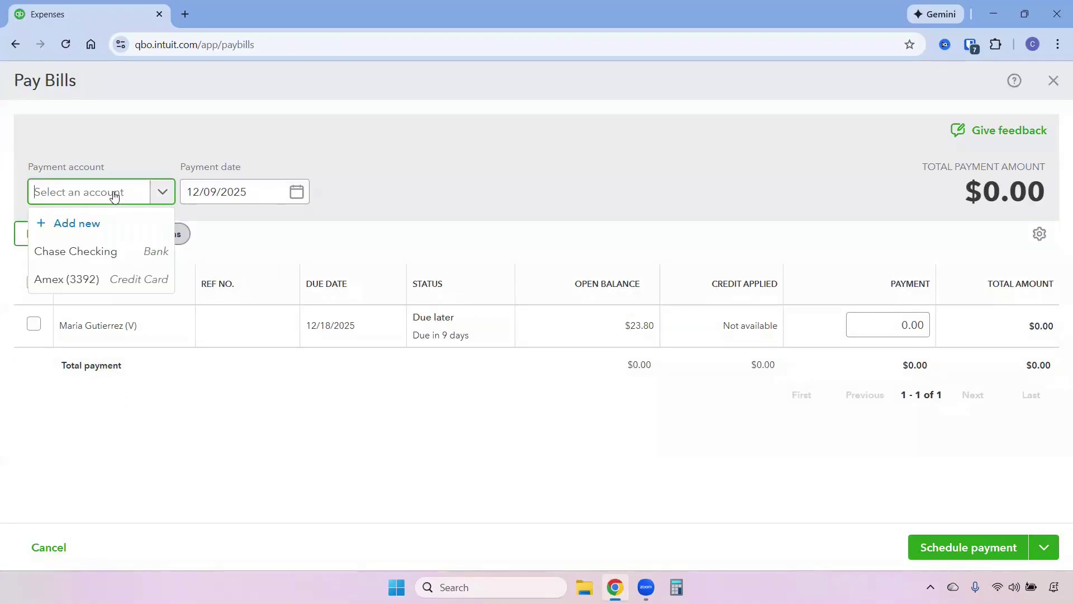
left_click(108, 255)
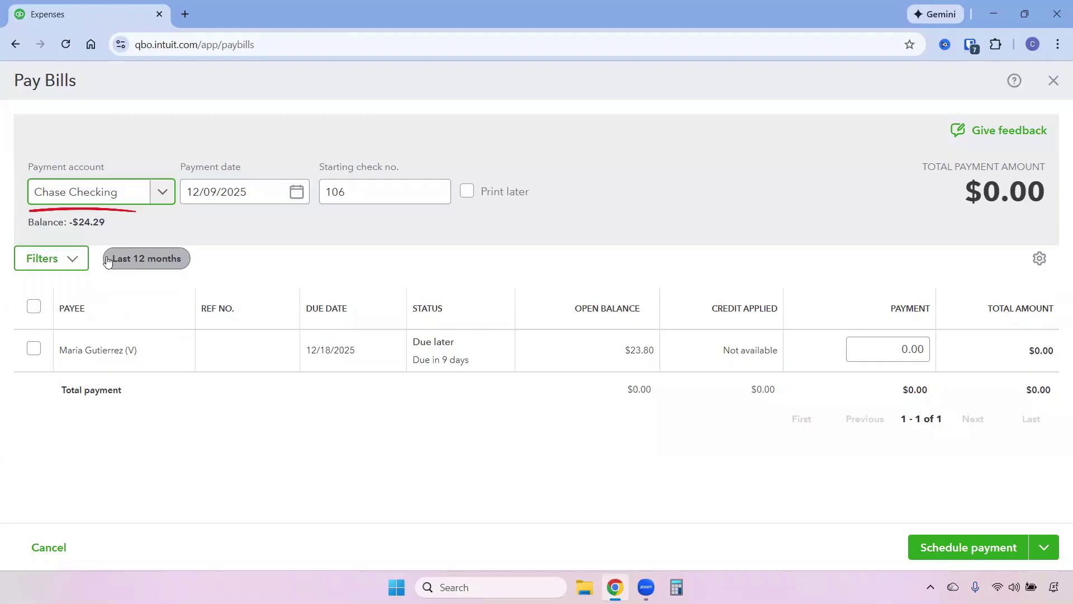
left_click(297, 191)
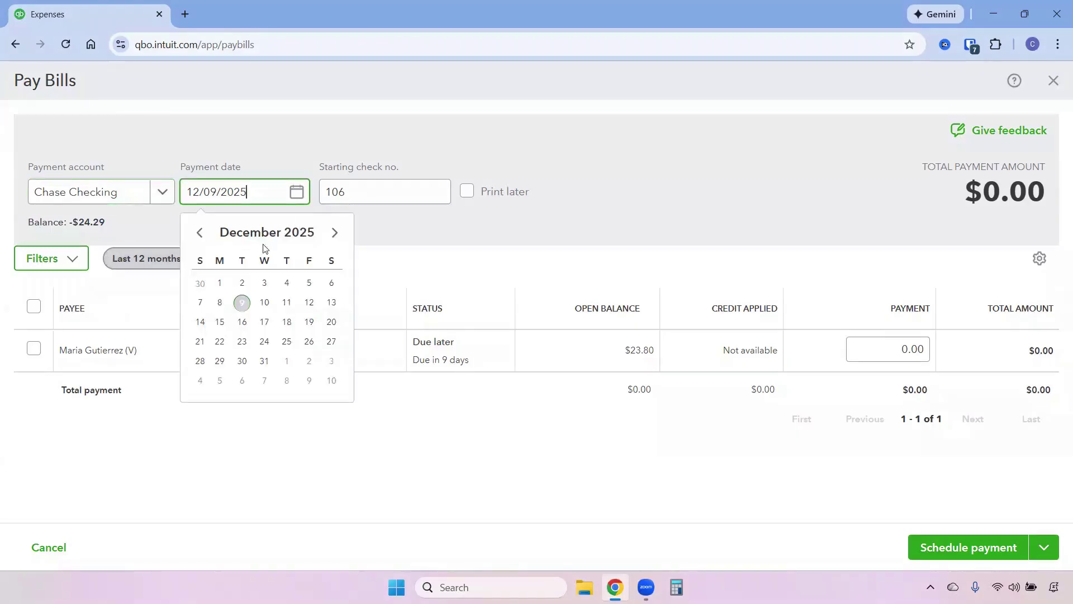
left_click(333, 283)
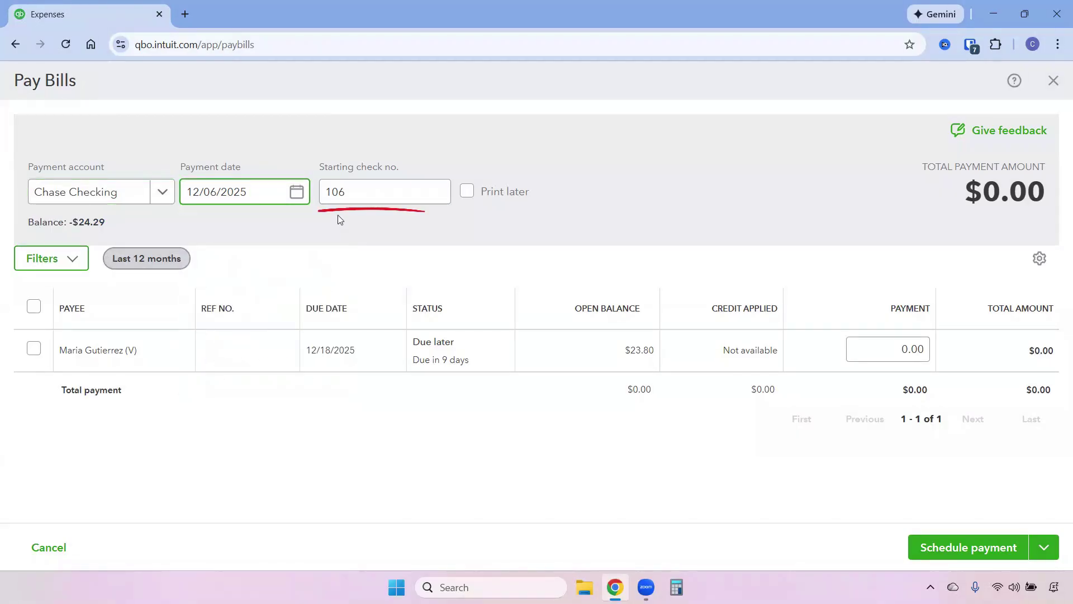
left_click(34, 350)
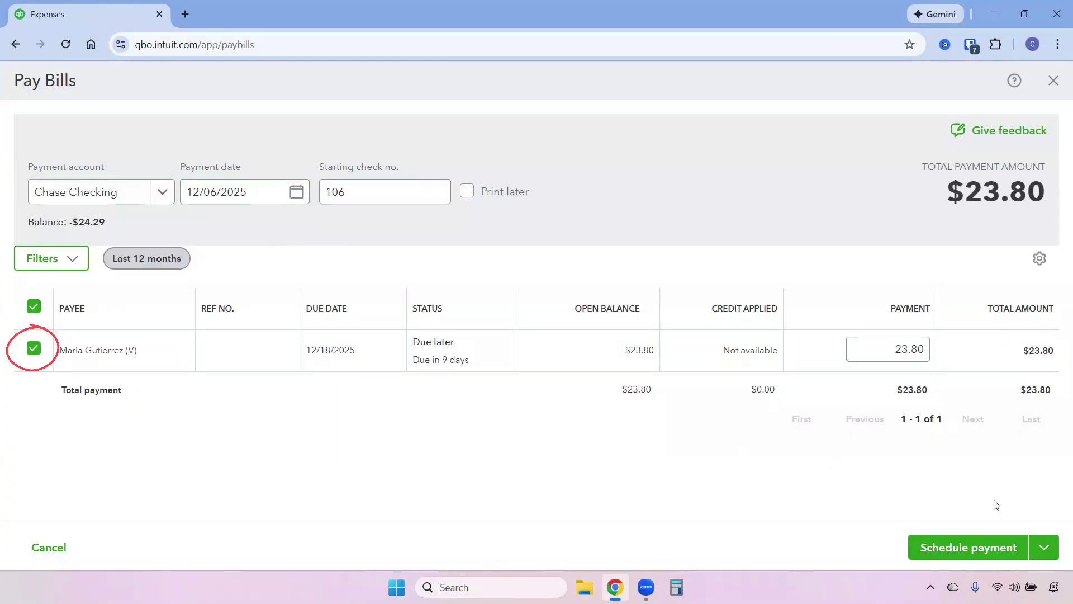
left_click(1044, 546)
left_click(1009, 469)
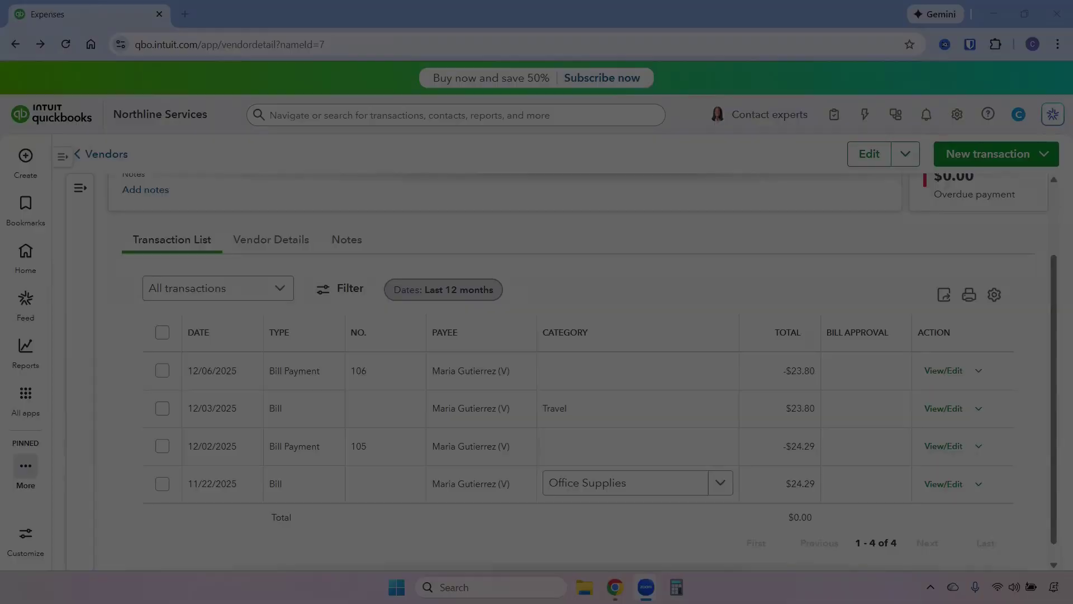